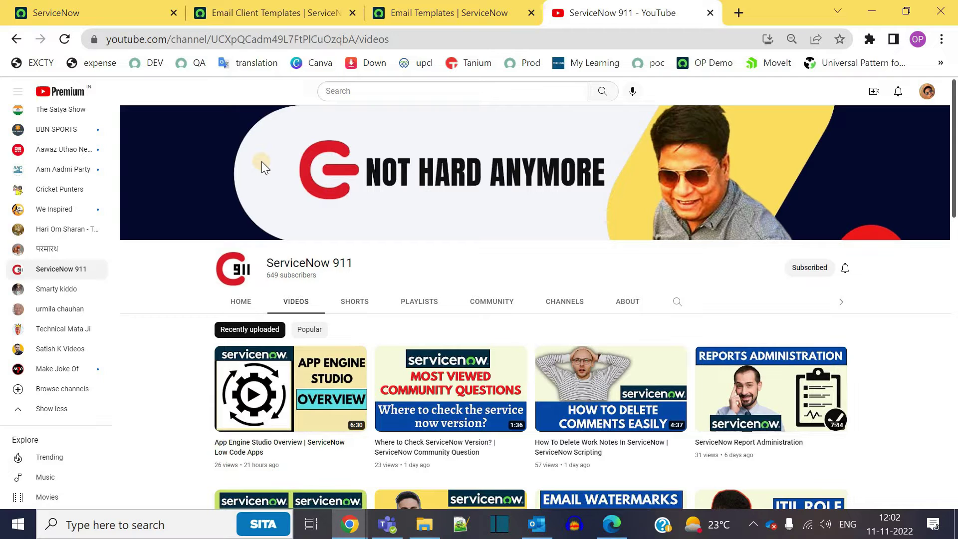
- View the Email Client Templates list (9 records), then the Email Templates list (69 records)
left_click(267, 11)
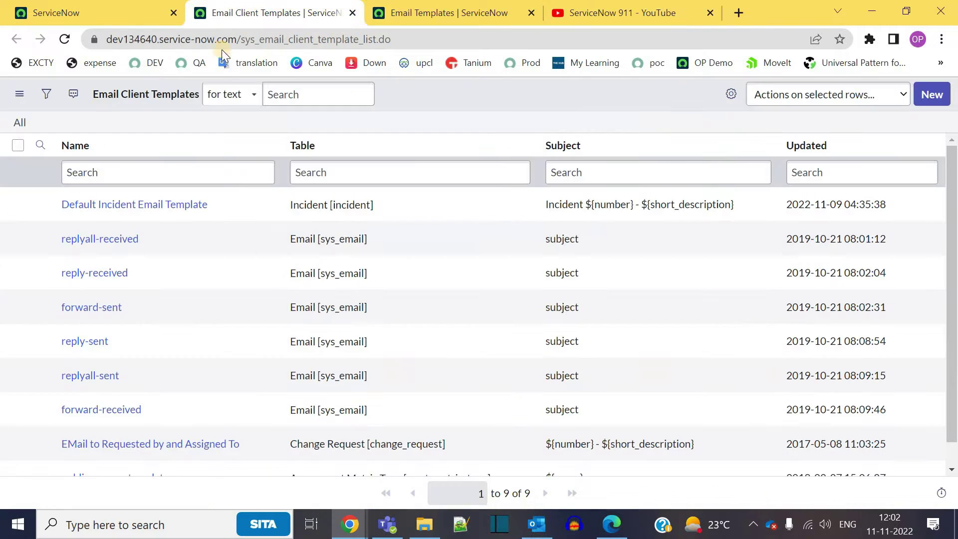
left_click_drag(86, 101, 201, 94)
left_click(404, 11)
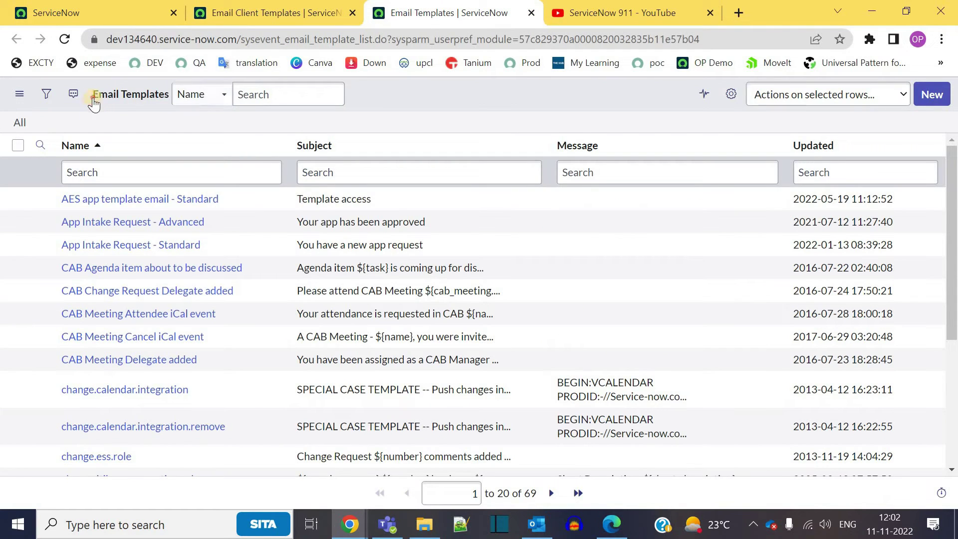
triple_click(165, 98)
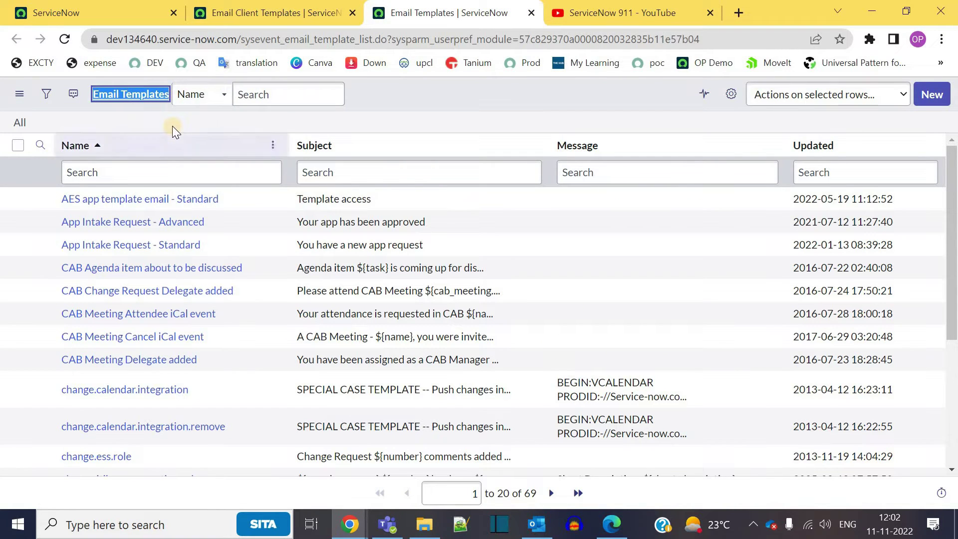
left_click(172, 123)
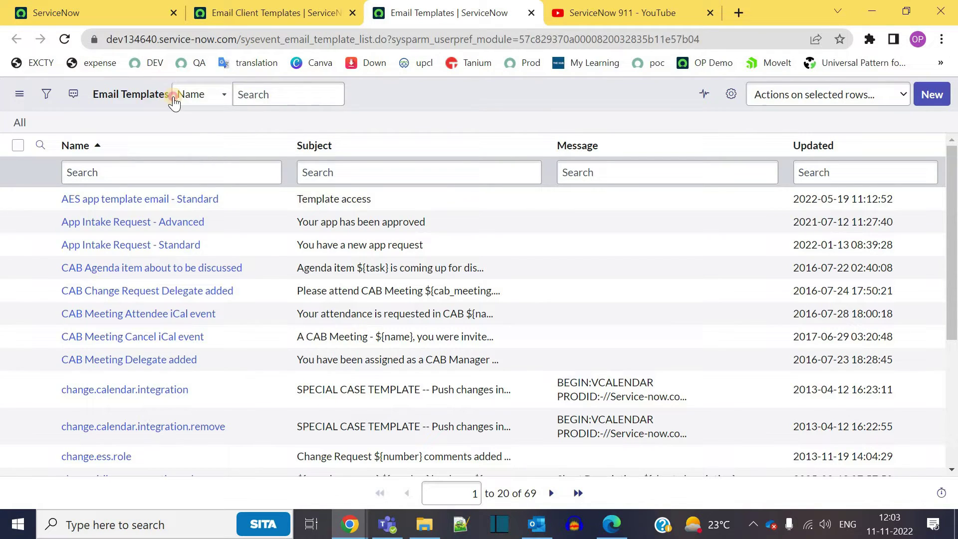
- Open the change.itil.role email template and review its subject, record link line and table
triple_click(167, 94)
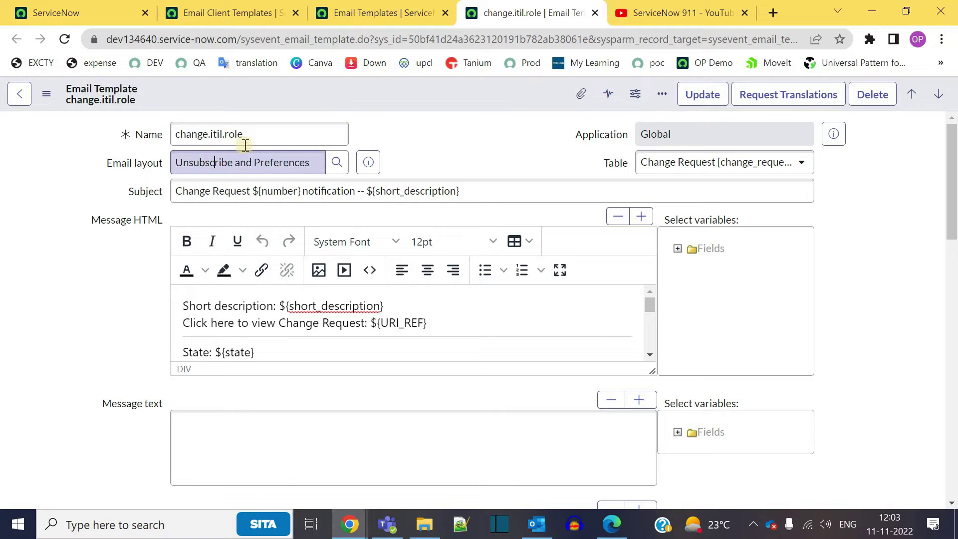
double_click(194, 190)
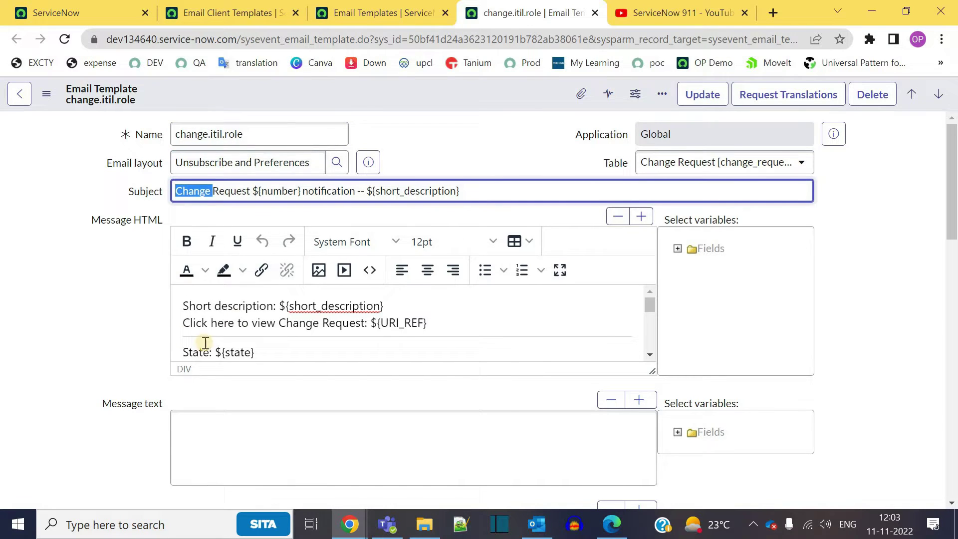
triple_click(237, 321)
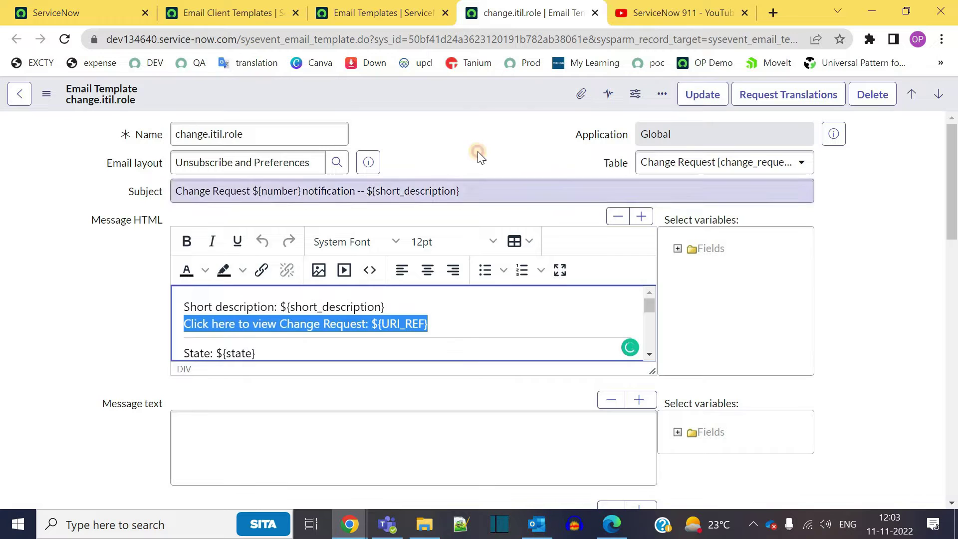
left_click(519, 140)
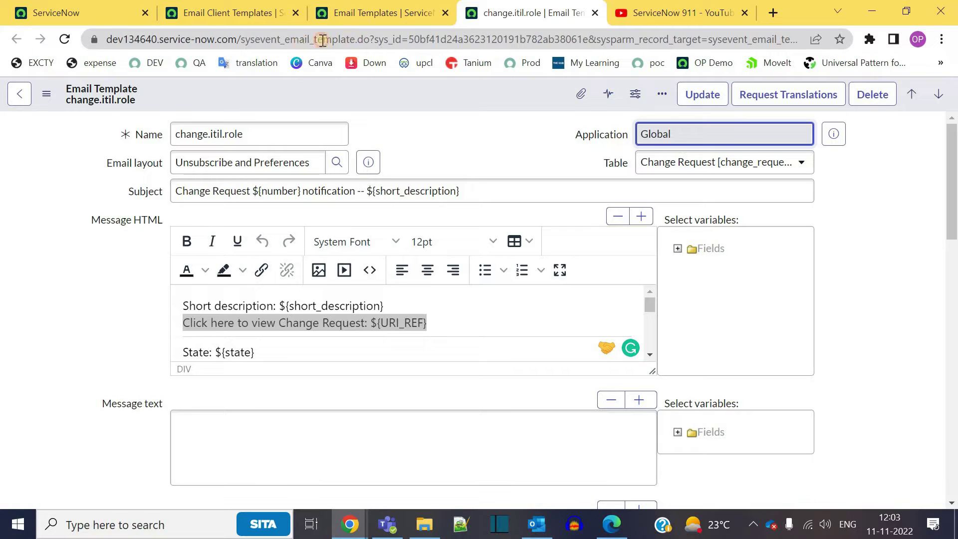
left_click_drag(323, 40, 269, 41)
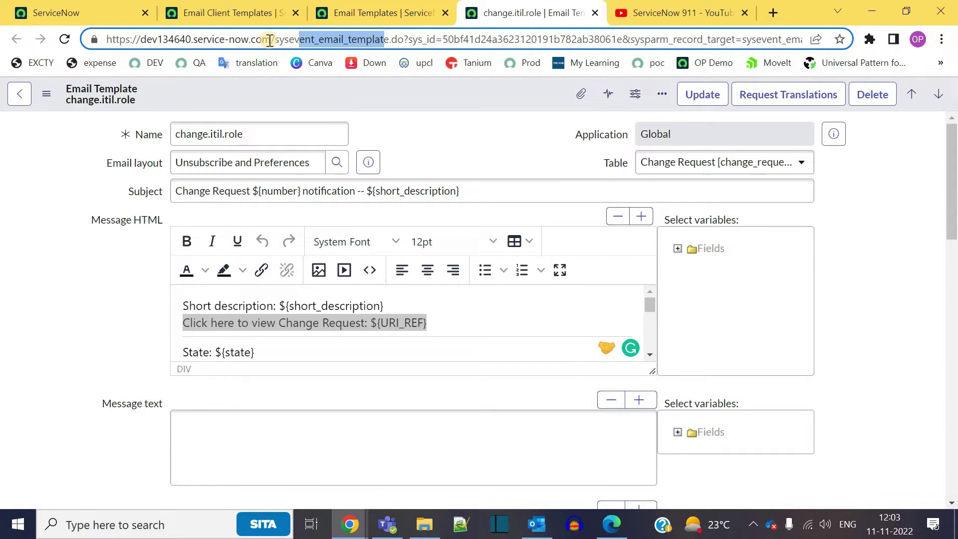
- Filter the navigator for 'notifications' and open the email Notifications list in a new tab
left_click(96, 10)
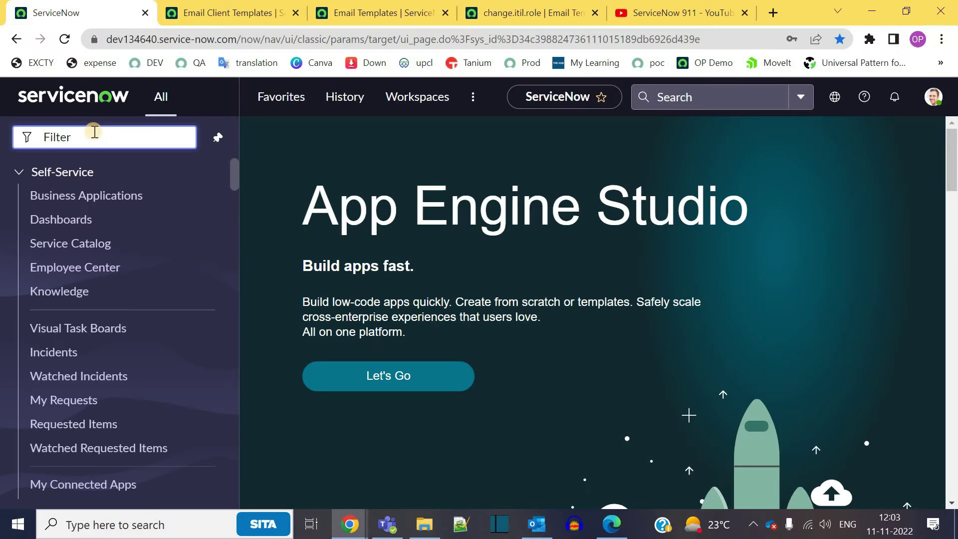
left_click(94, 132)
type("n")
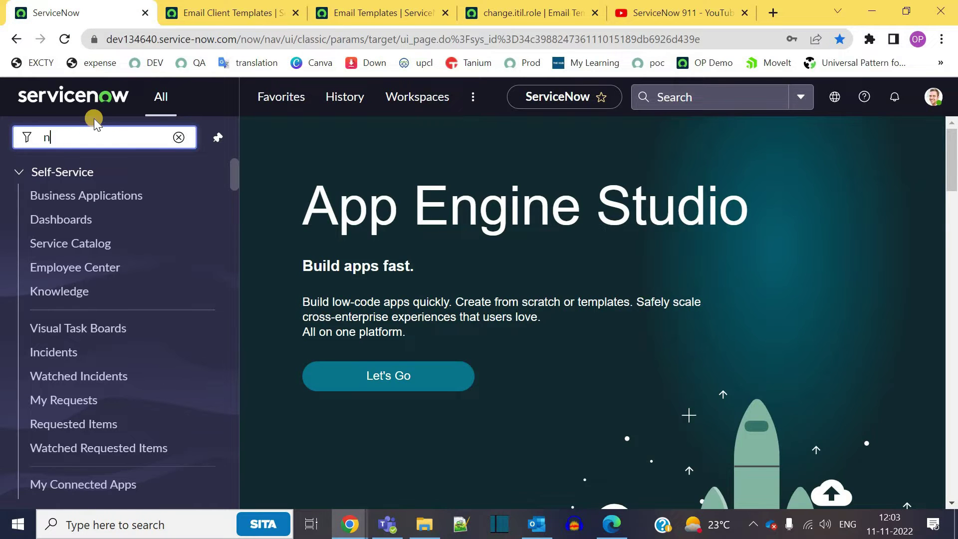
type("otifications")
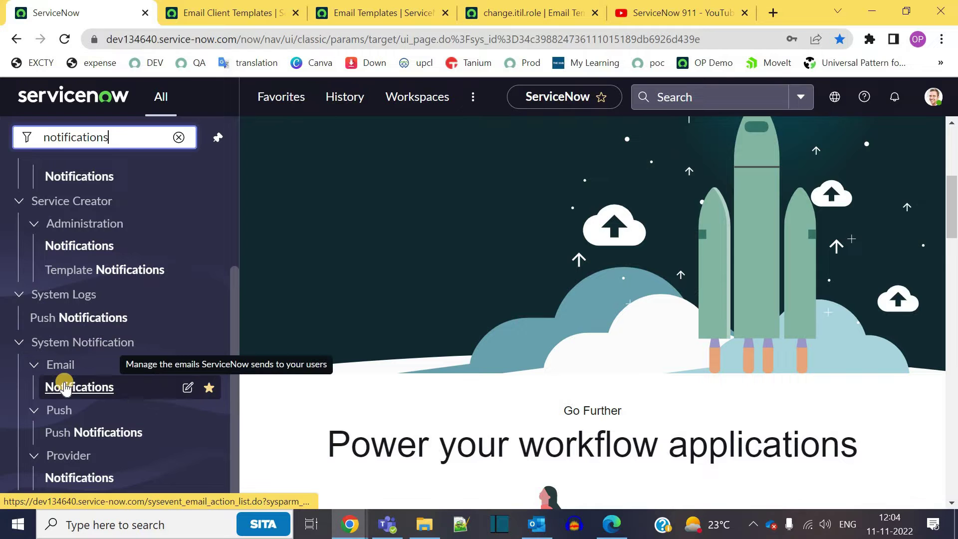
left_click(60, 388, "ctrl")
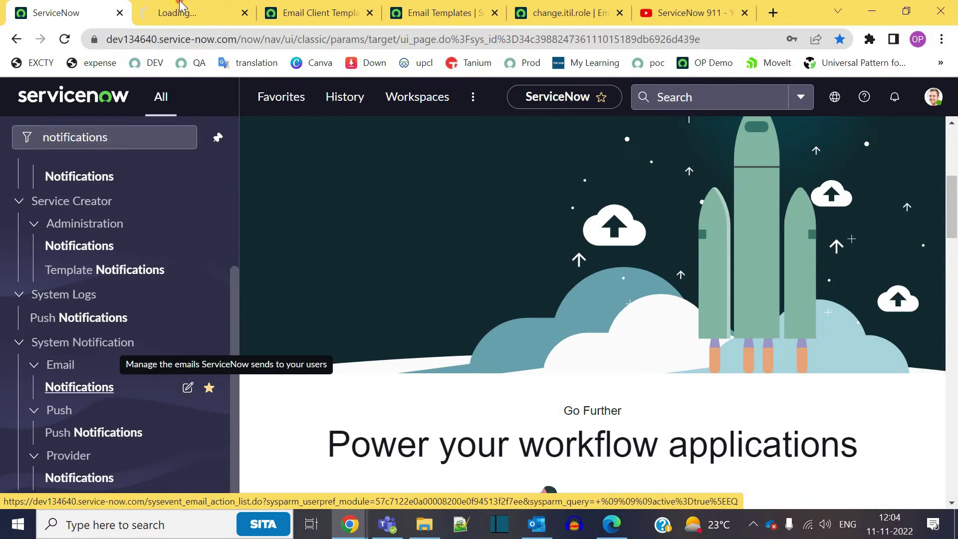
left_click(180, 11)
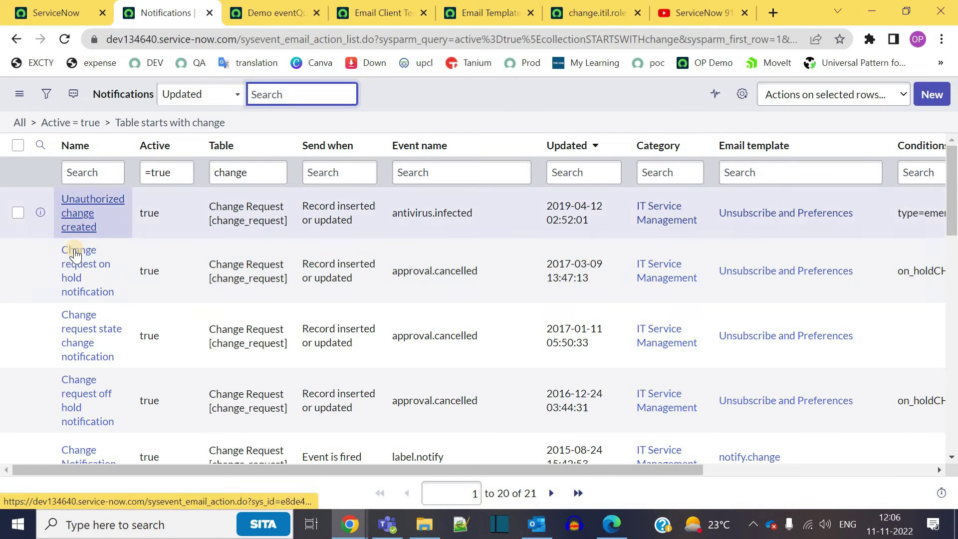
- Set the Change request on hold notification's email template to change.itil.role
left_click(75, 255, "ctrl")
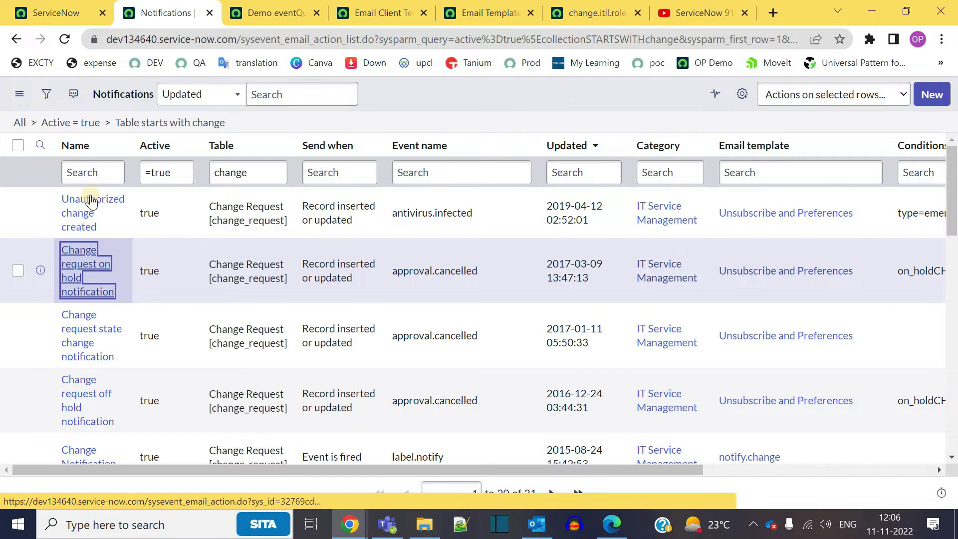
key("ctrl+Tab")
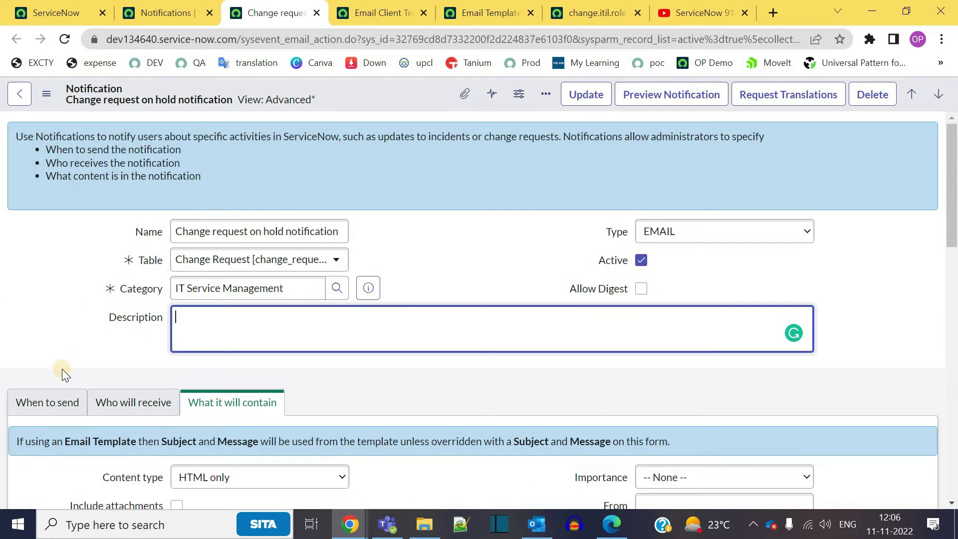
scroll(35, 387, "down", 6)
left_click(197, 323)
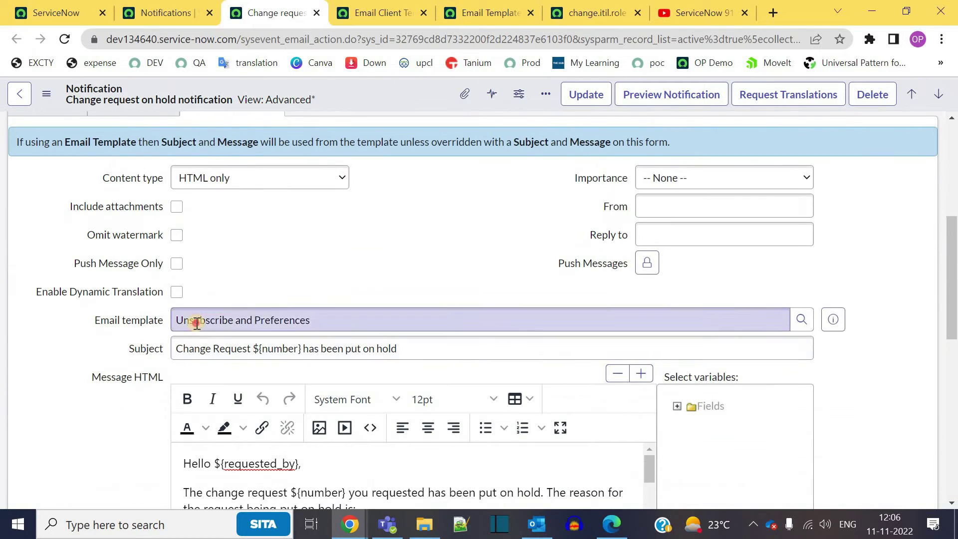
triple_click(197, 323)
key("BackSpace")
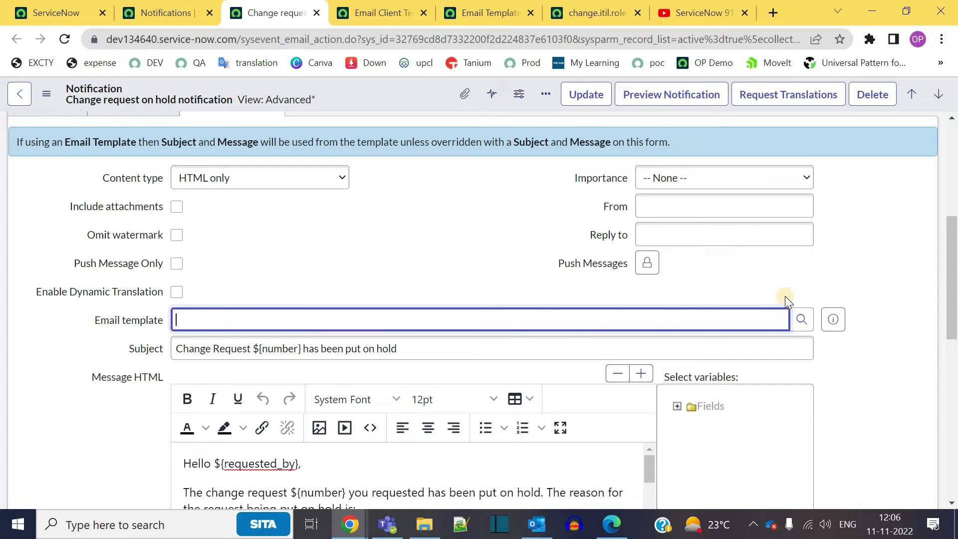
left_click(798, 321)
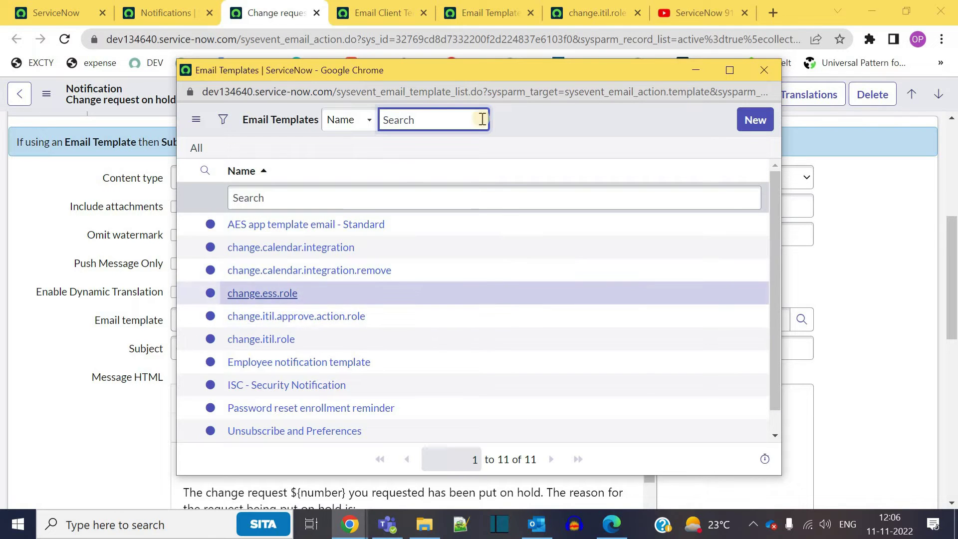
left_click(273, 340)
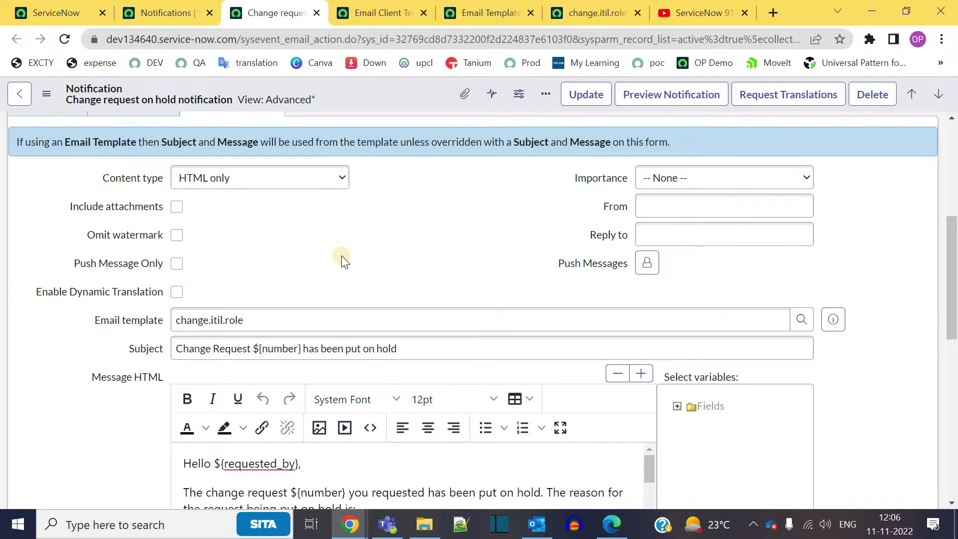
left_click(591, 6)
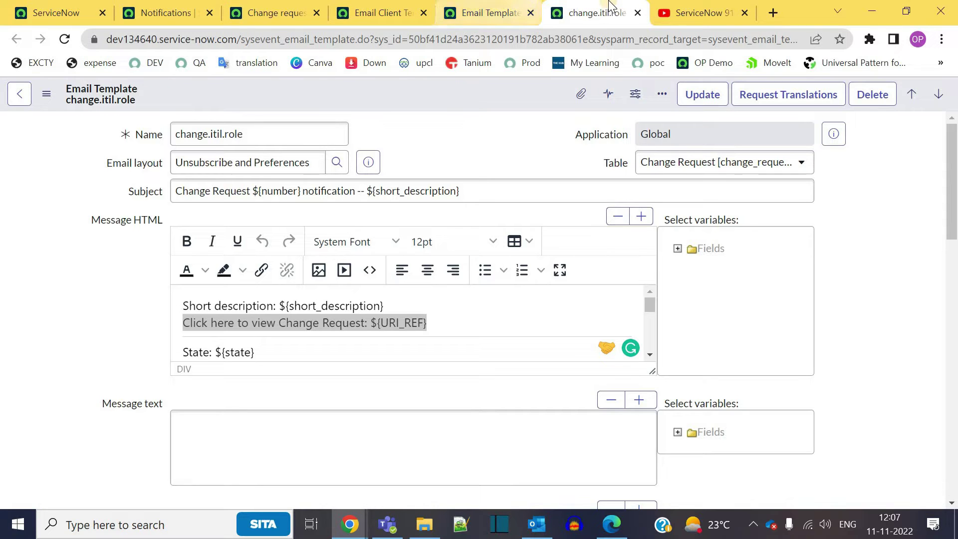
- Close the change.itil.role and Email Templates tabs and return to Email Client Templates
key("ctrl+w")
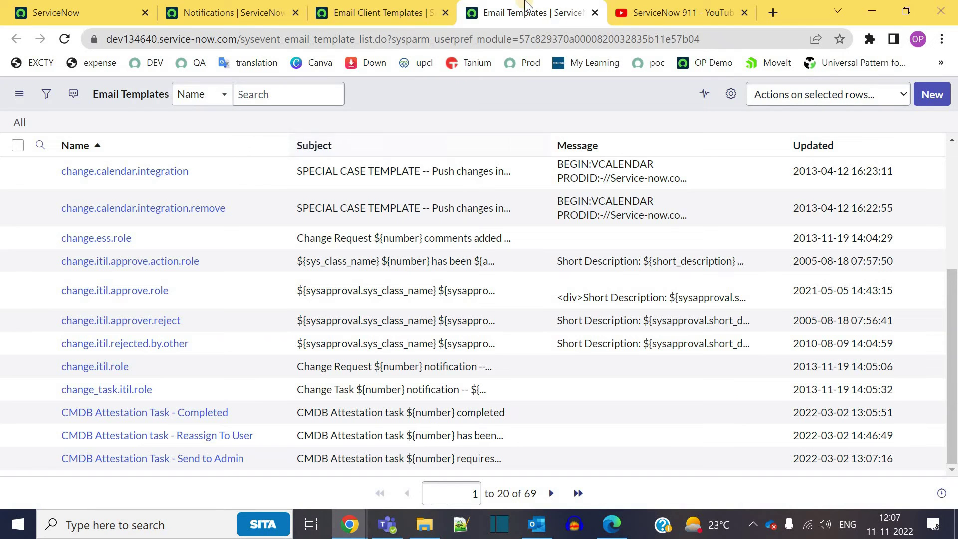
key("ctrl+w")
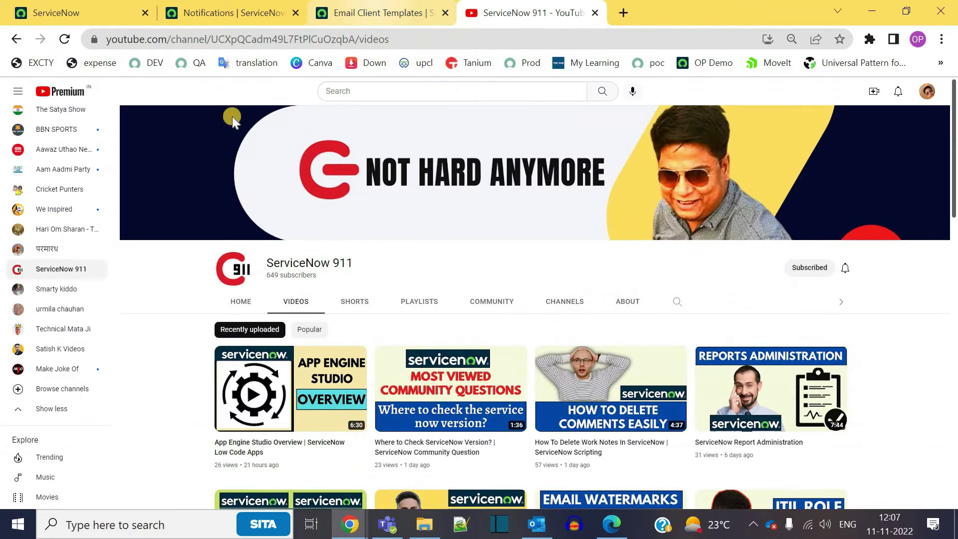
key("ctrl+shift+Tab")
left_click(205, 120)
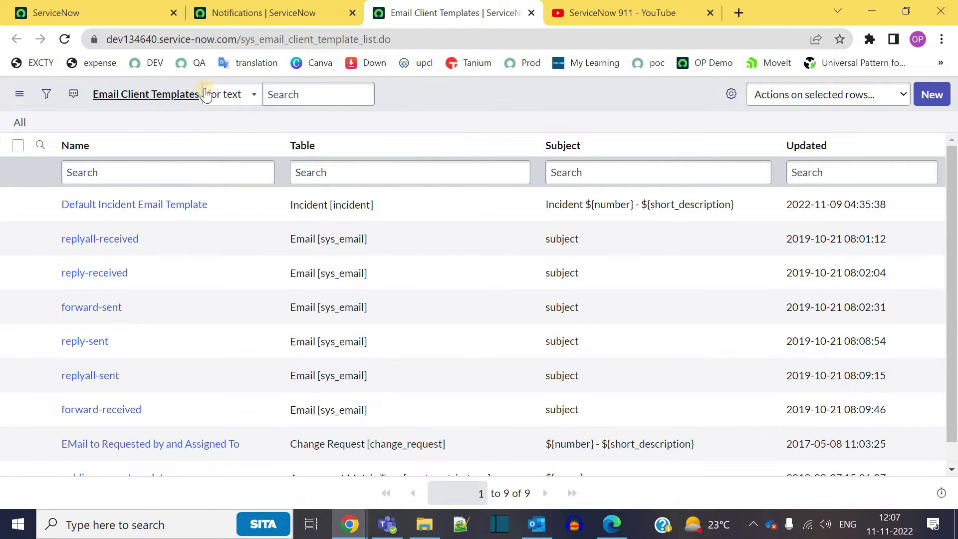
- Open Default Incident Email Template, an Incident-table template, in a new tab
scroll(114, 379, "down", 1)
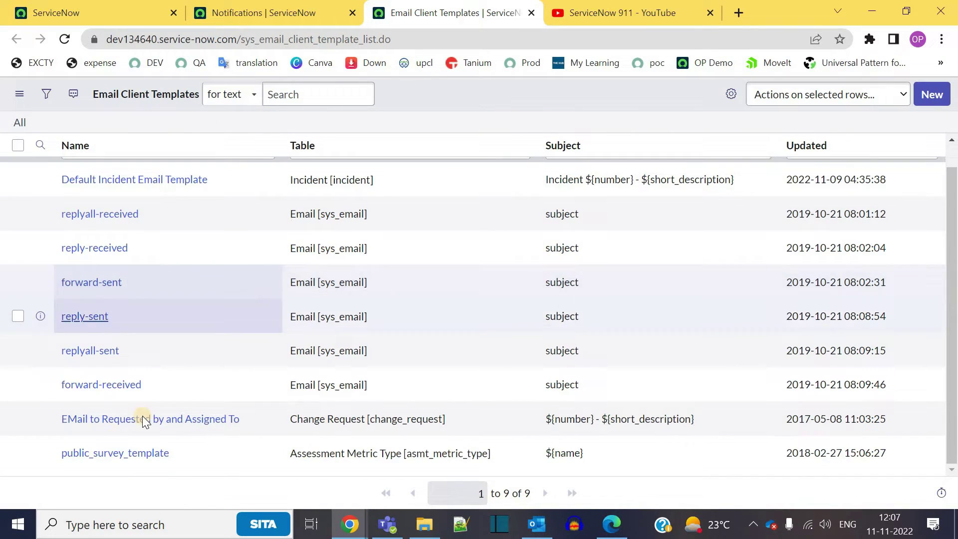
scroll(85, 186, "up", 1)
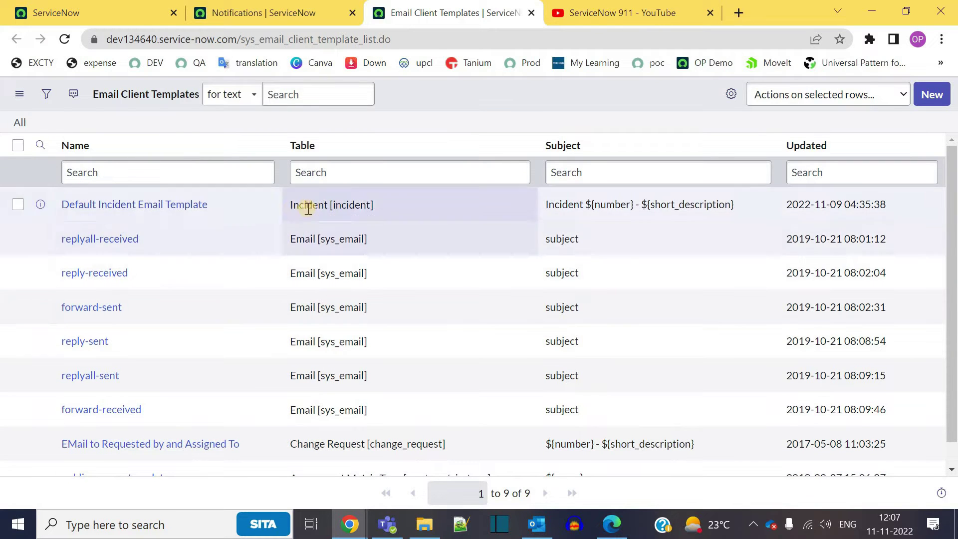
left_click(293, 208)
left_click_drag(294, 209, 397, 207)
left_click(76, 206)
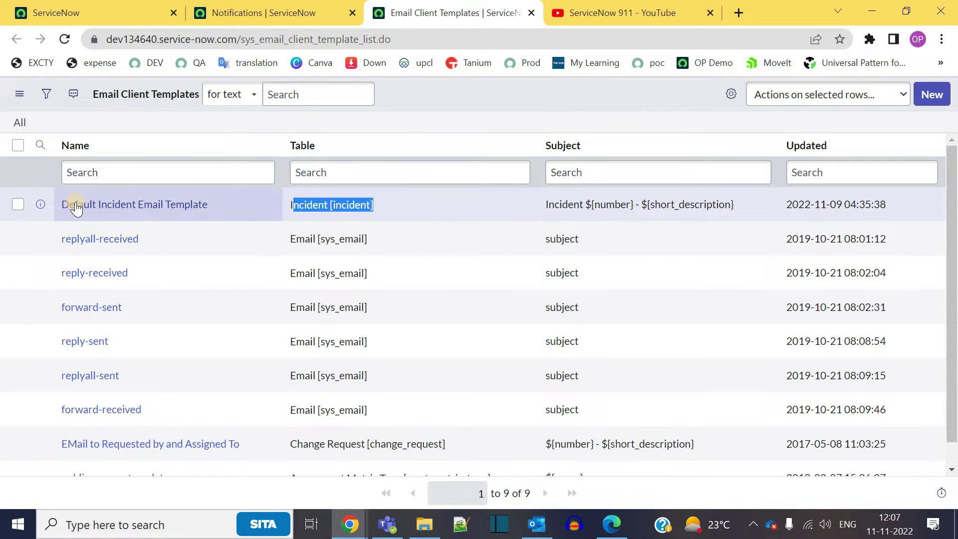
left_click(78, 207, "ctrl")
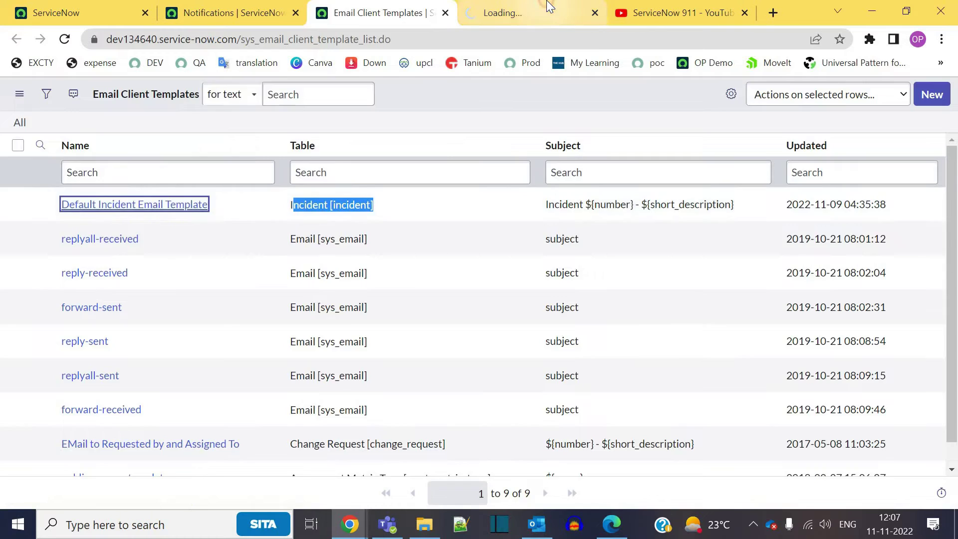
key("ctrl+Tab")
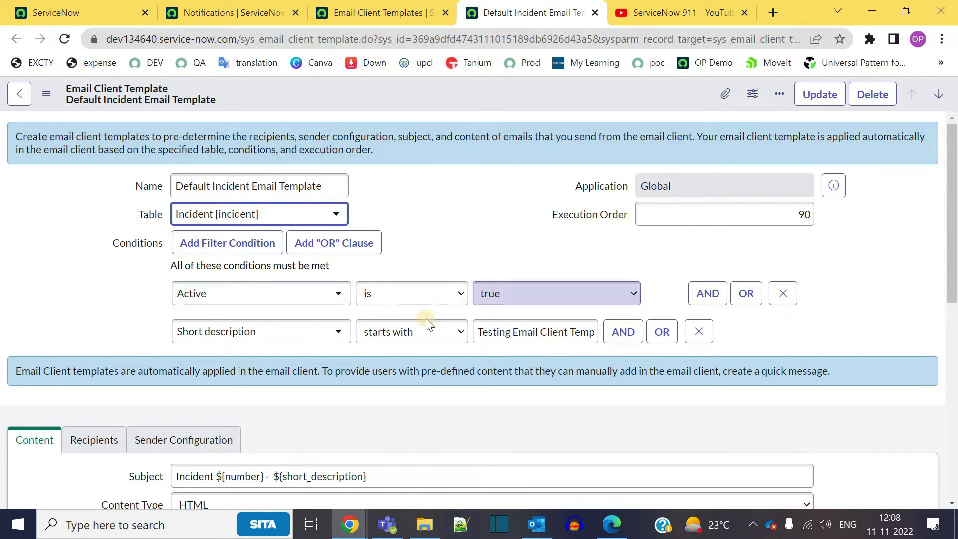
scroll(14, 237, "down", 1)
scroll(14, 237, "down", 2)
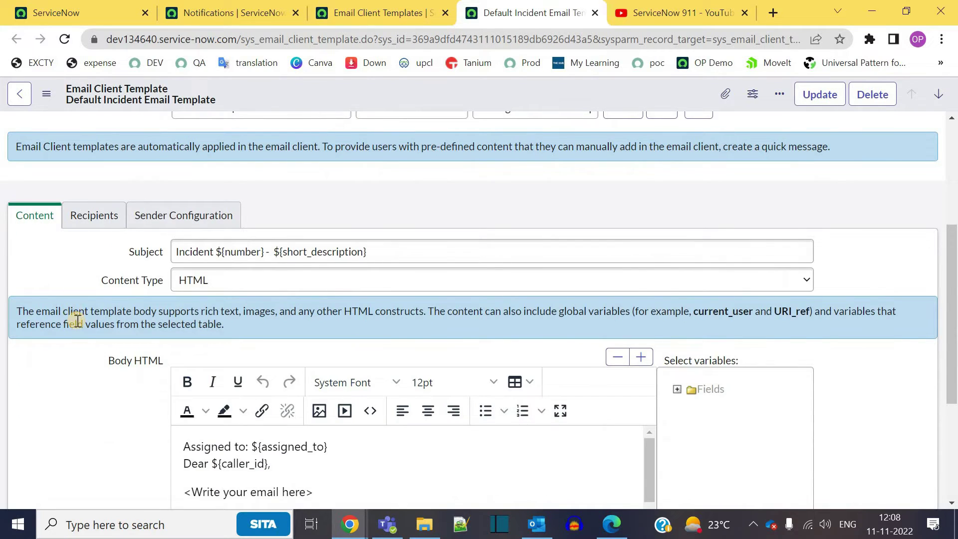
scroll(77, 319, "down", 3)
scroll(75, 299, "up", 3)
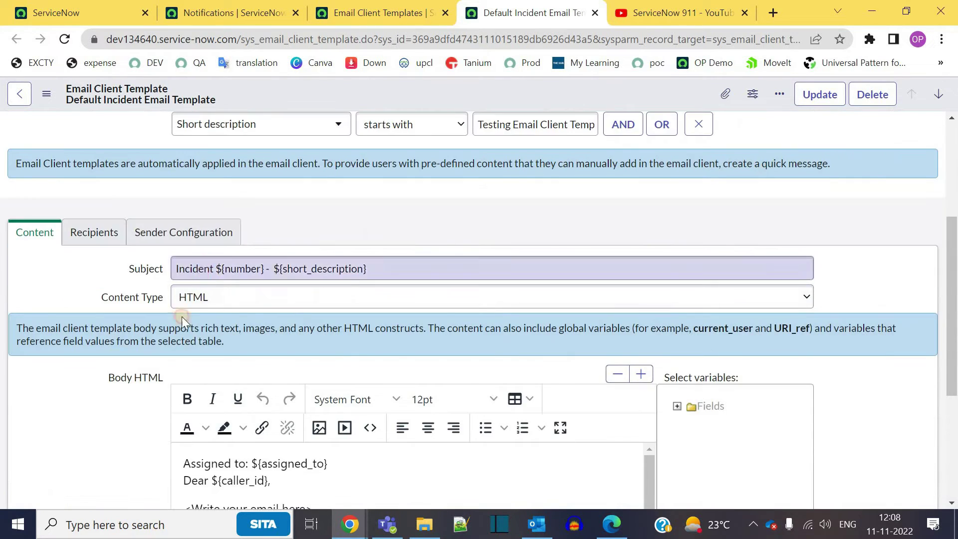
scroll(149, 274, "down", 4)
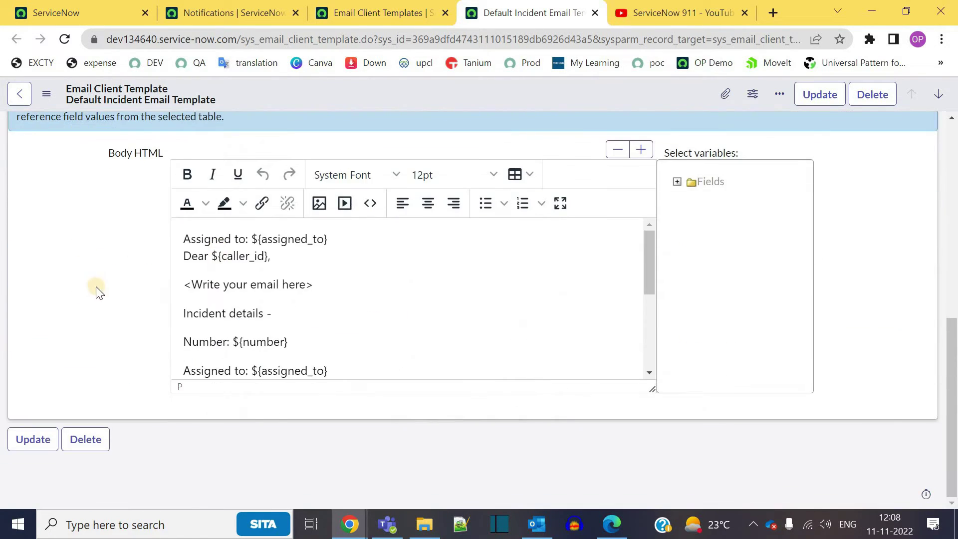
scroll(94, 269, "up", 4)
left_click(91, 239)
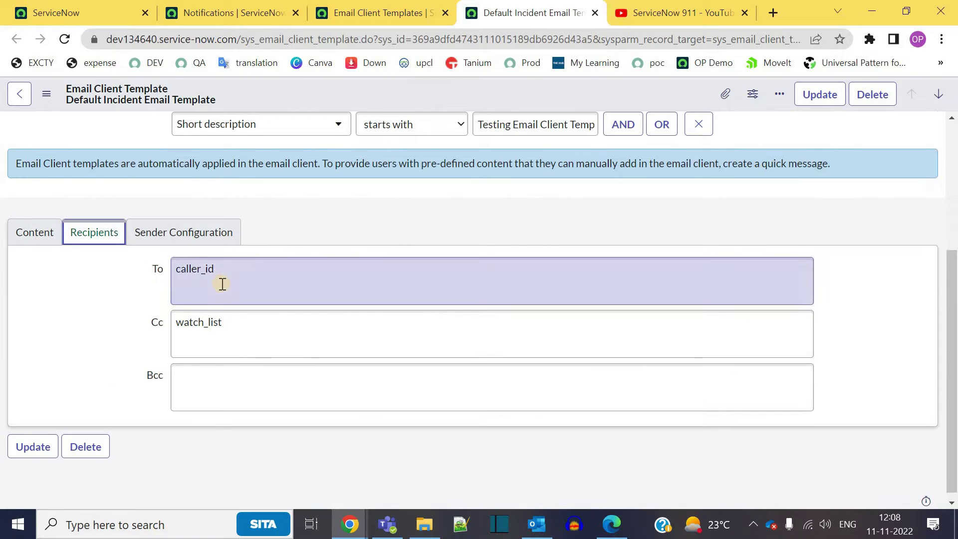
left_click(196, 233)
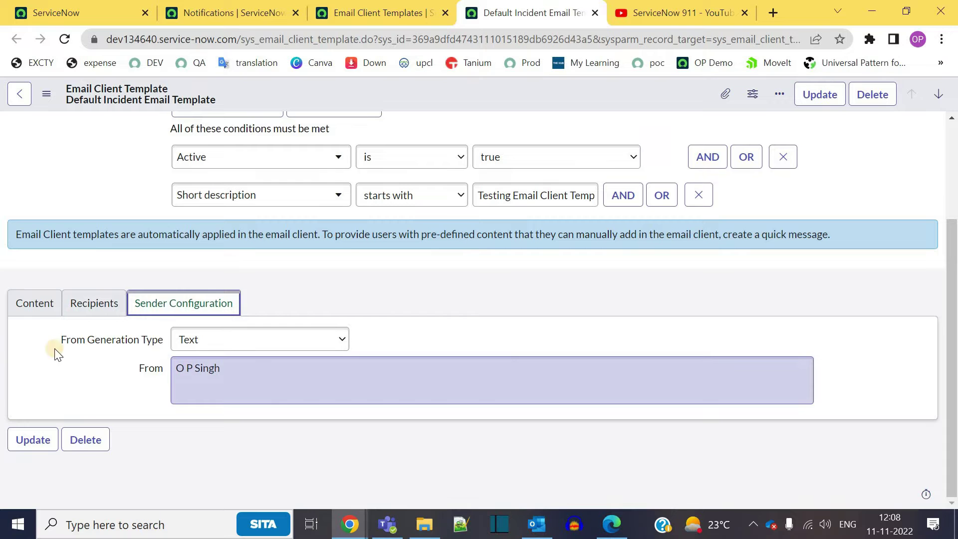
left_click(40, 309)
scroll(72, 326, "up", 3)
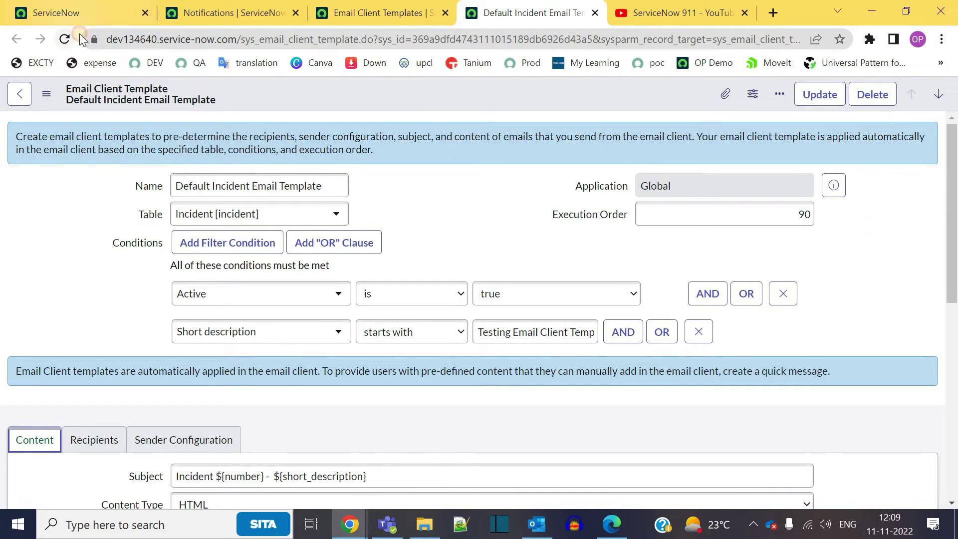
- Open incident INC0010002 from the list of active incidents
left_click(69, 14)
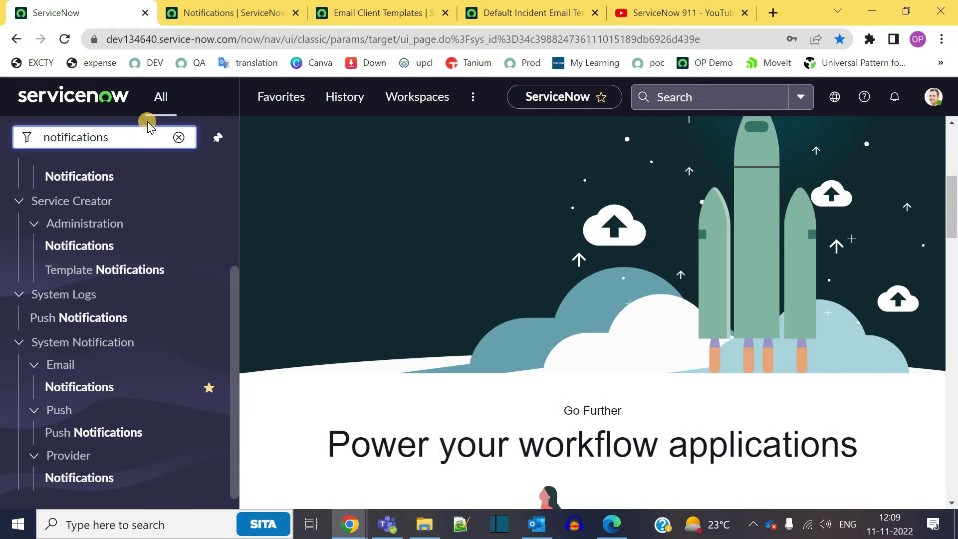
double_click(148, 131)
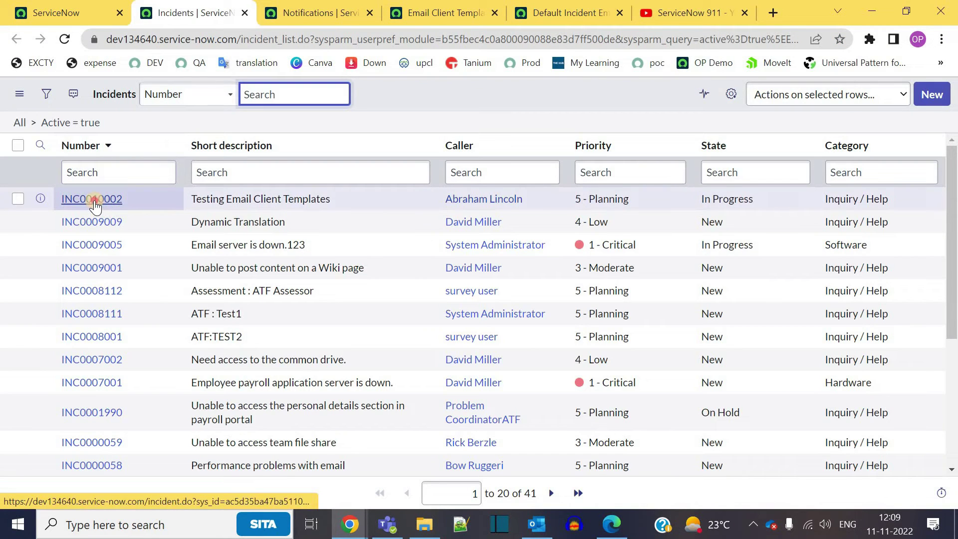
left_click(95, 201)
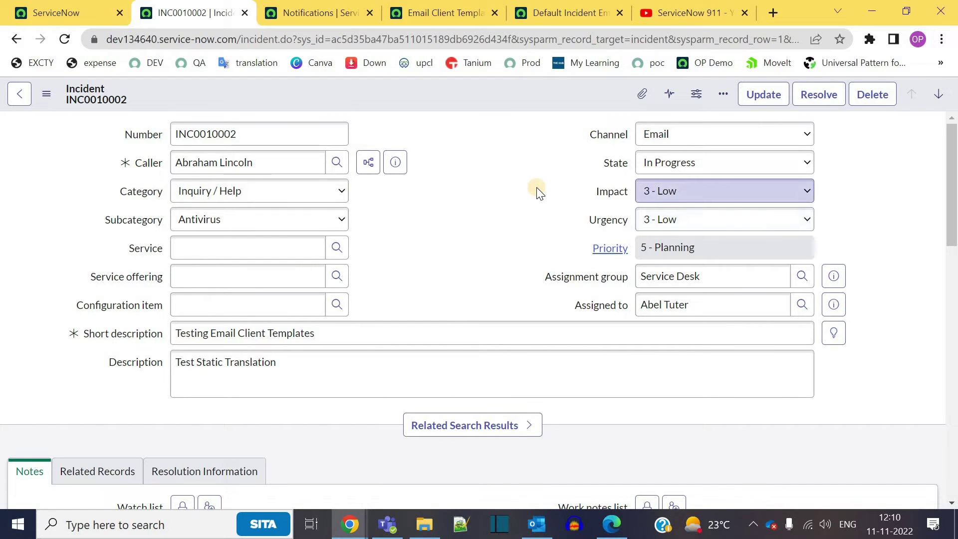
- Compose an email for INC0010002 and review its template-prefilled greeting and body
left_click(722, 96)
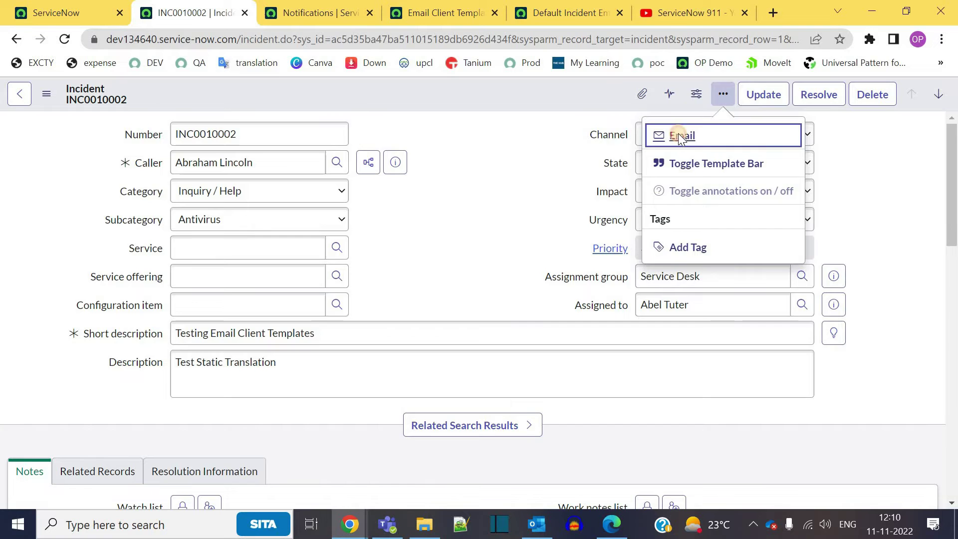
left_click(679, 135)
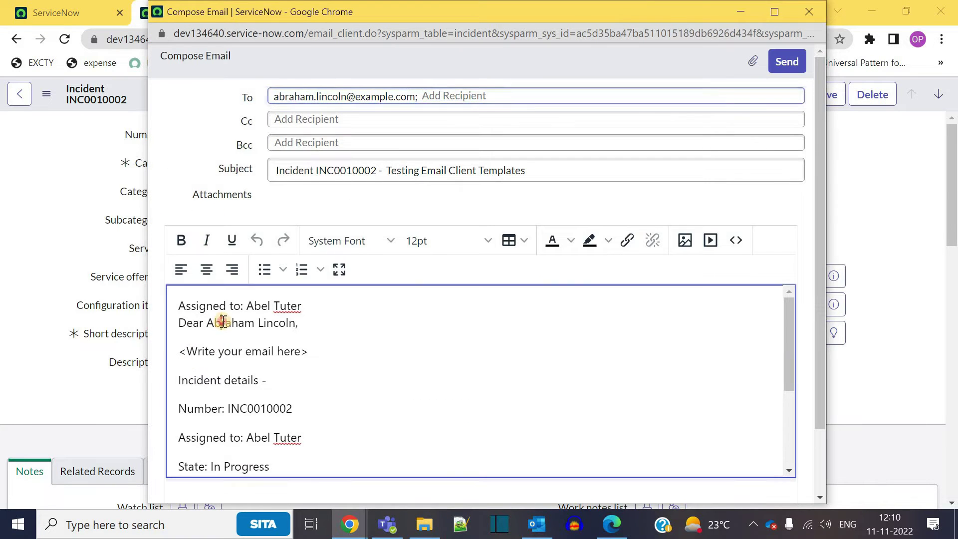
triple_click(223, 322)
scroll(220, 374, "down", 1)
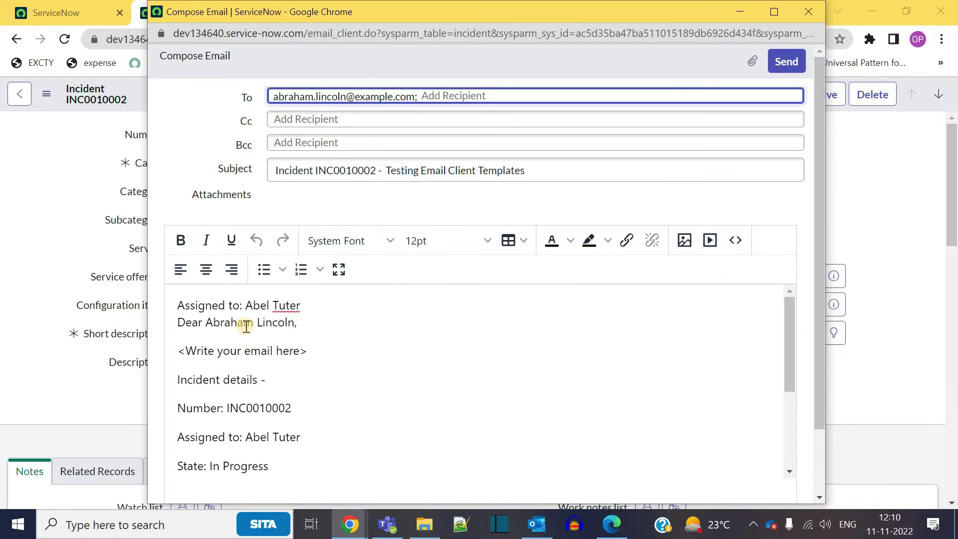
scroll(244, 323, "down", 3)
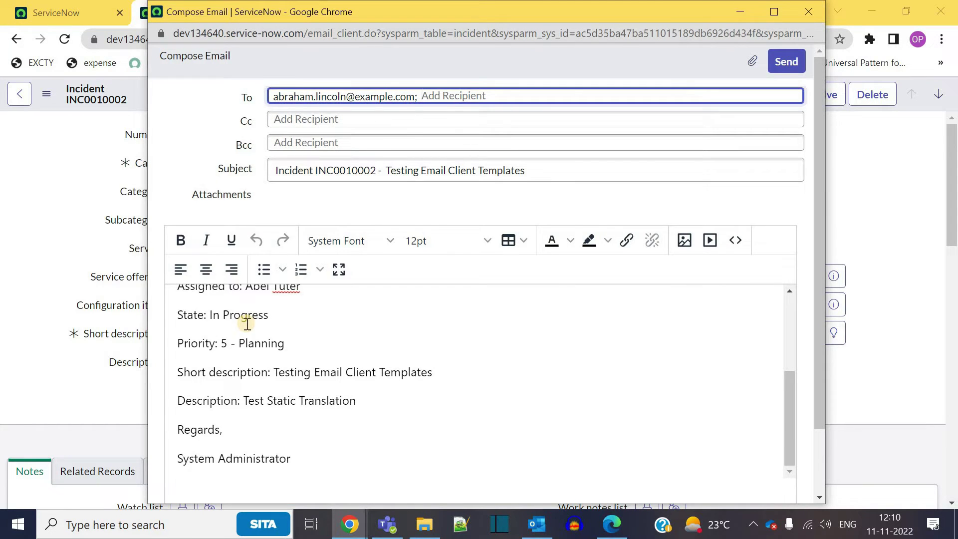
- Return to the Default Incident Email Template form and check its short description condition value
left_click(69, 161)
left_click(446, 12)
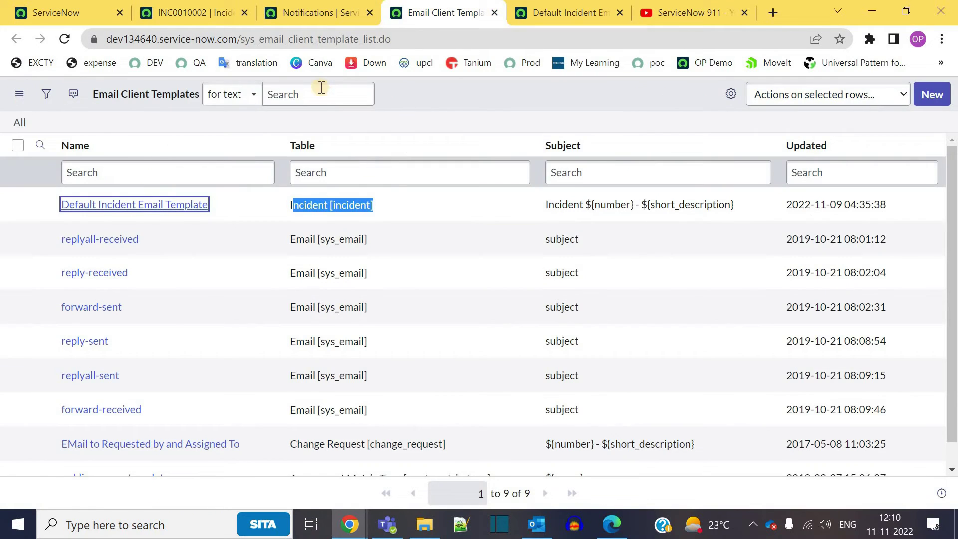
left_click(571, 13)
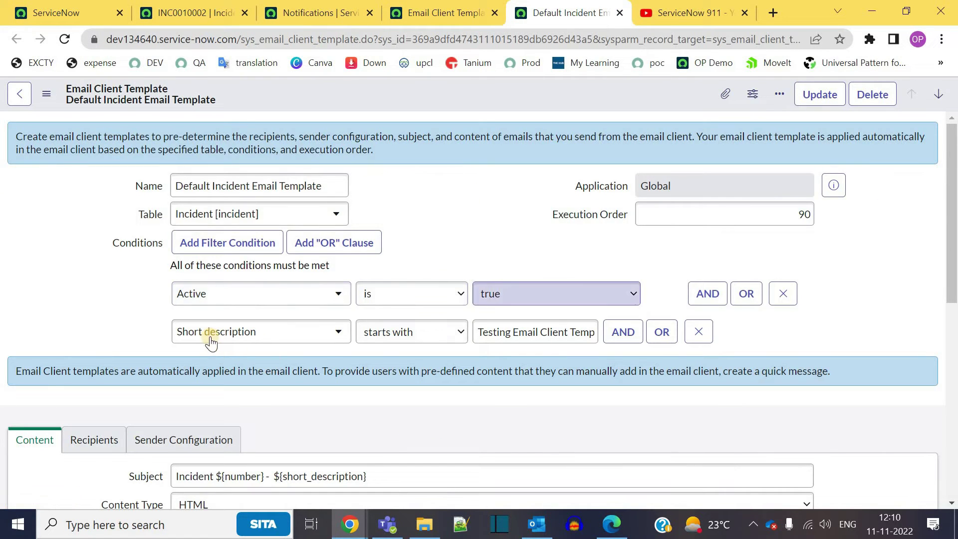
triple_click(529, 331)
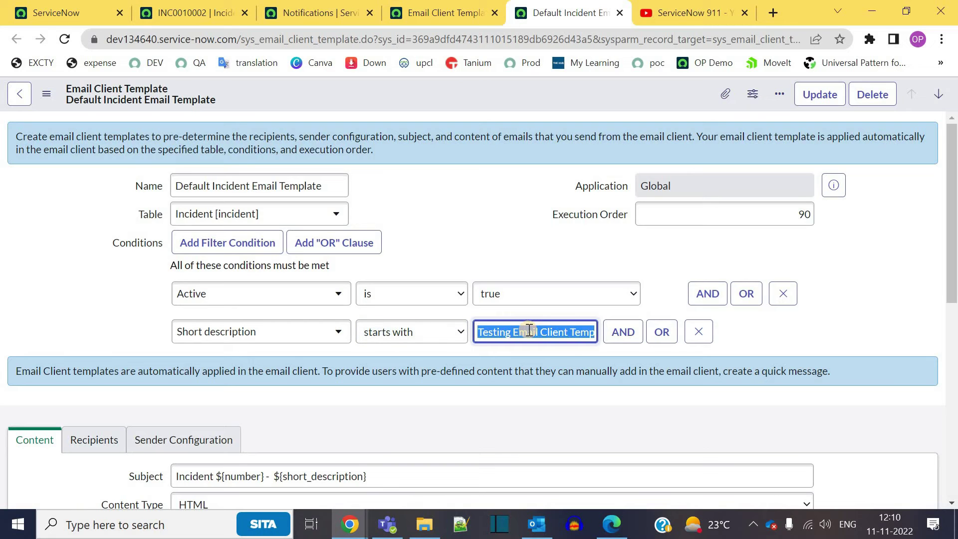
- On INC0010002, check the short description 'Testing Email Client Templates'
left_click(204, 5)
double_click(263, 336)
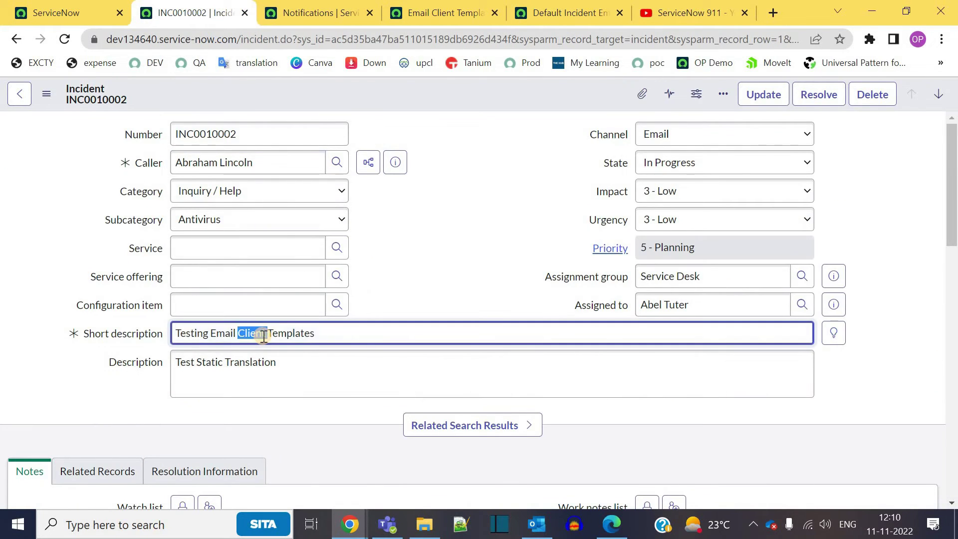
left_click(264, 336)
left_click(416, 205)
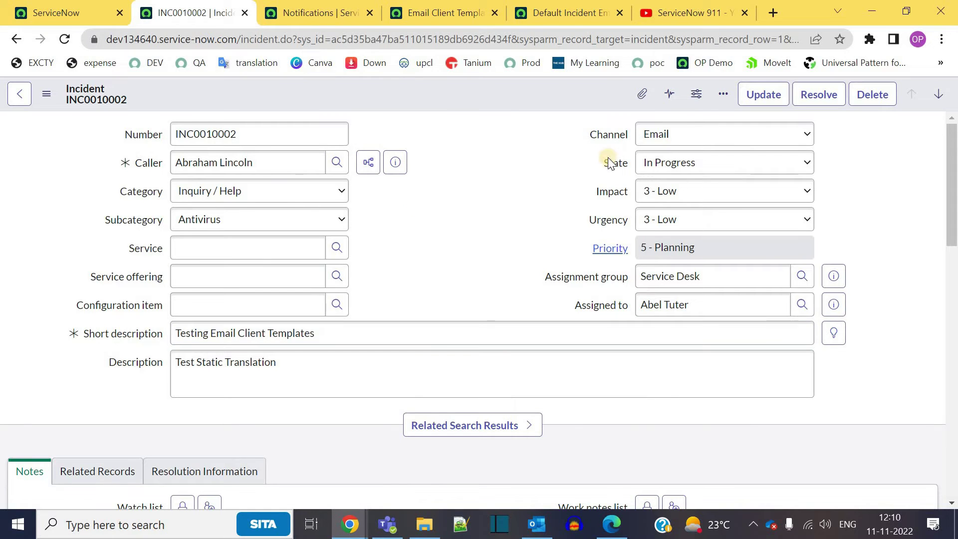
- Compose another email for INC0010002, review its To, subject and body, then return to the incident
left_click(724, 95)
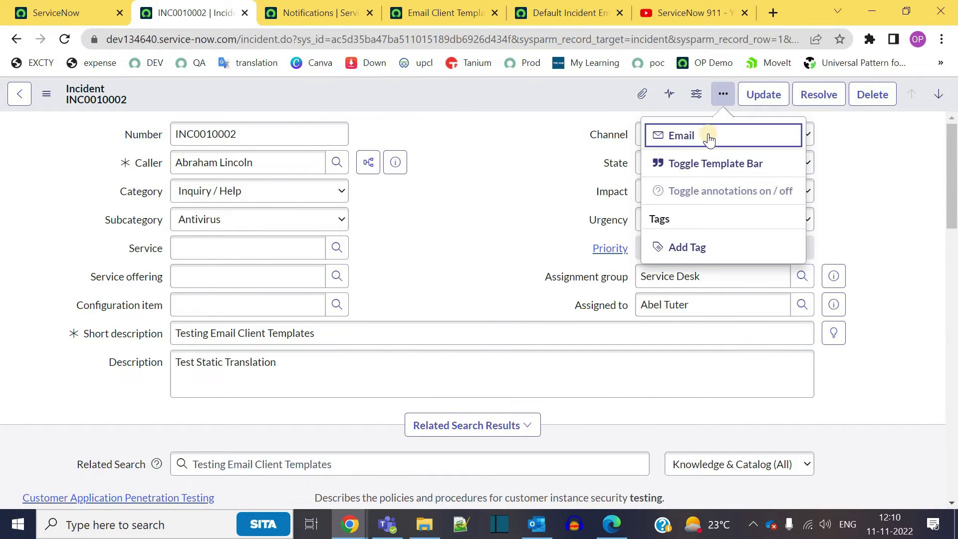
left_click(680, 135)
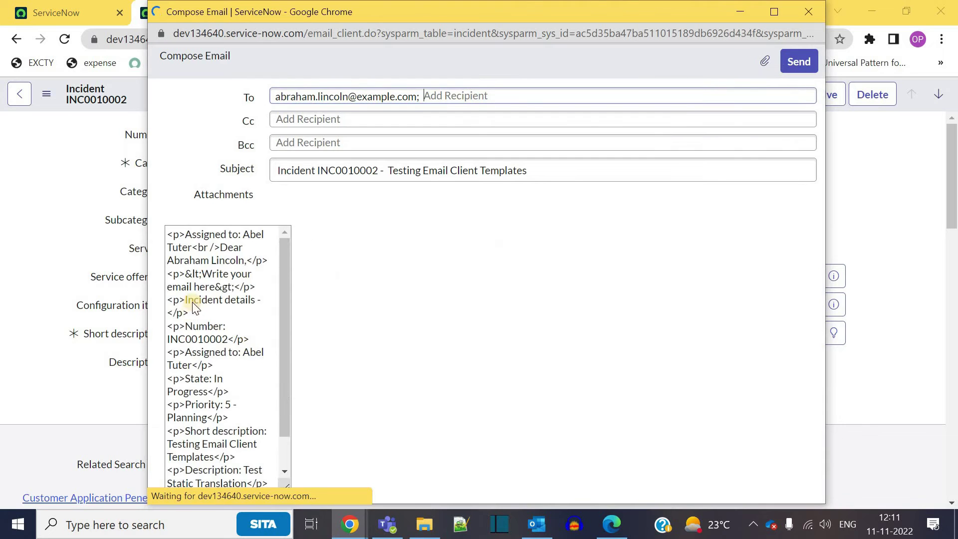
scroll(297, 400, "down", 5)
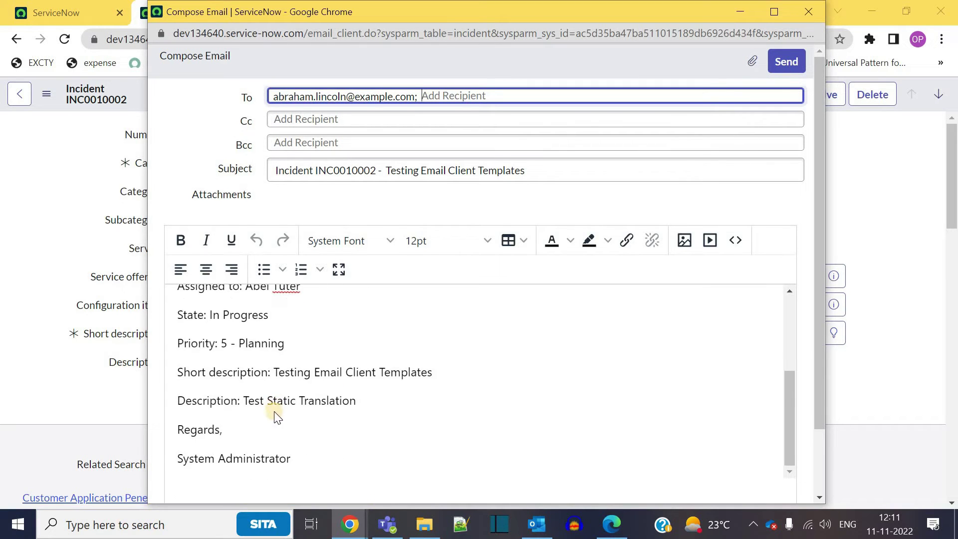
scroll(299, 199, "up", 2)
left_click(309, 96)
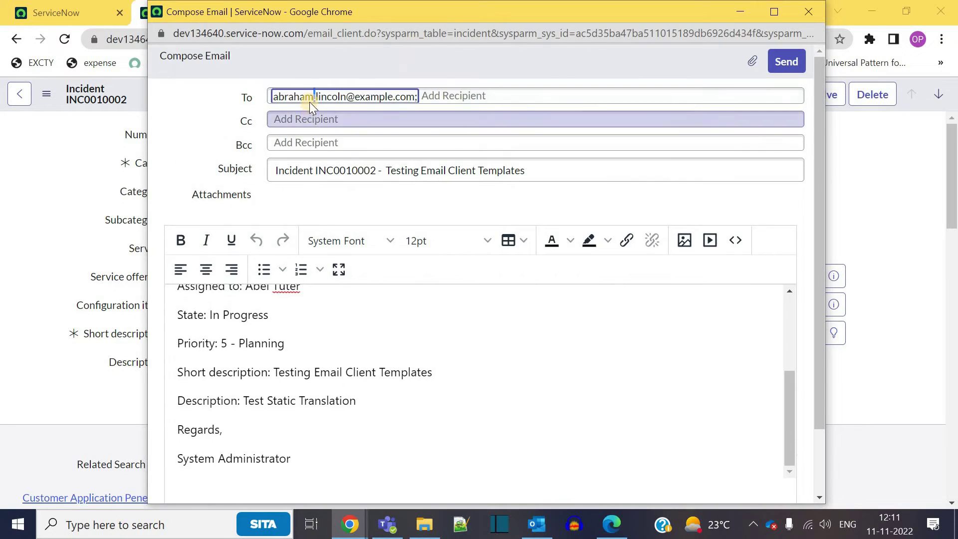
left_click(441, 98)
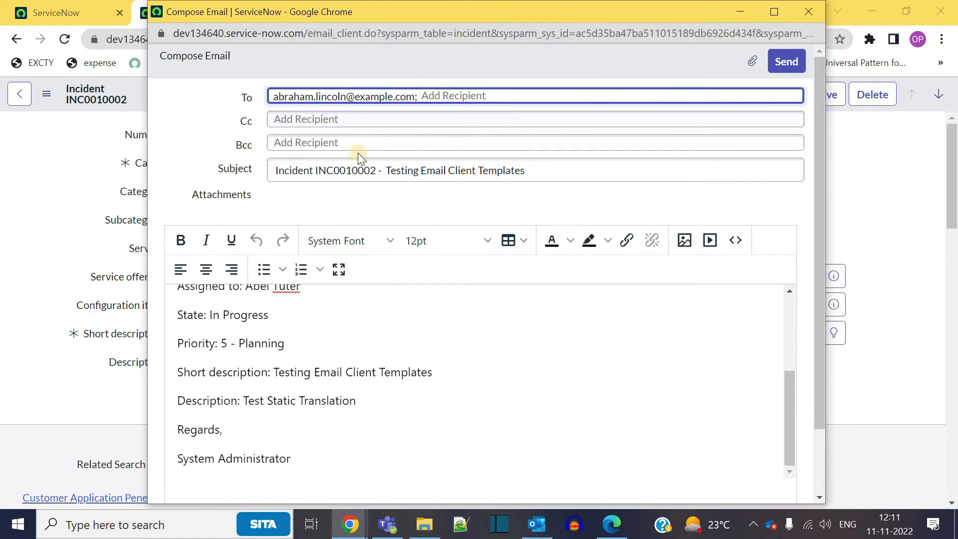
double_click(293, 171)
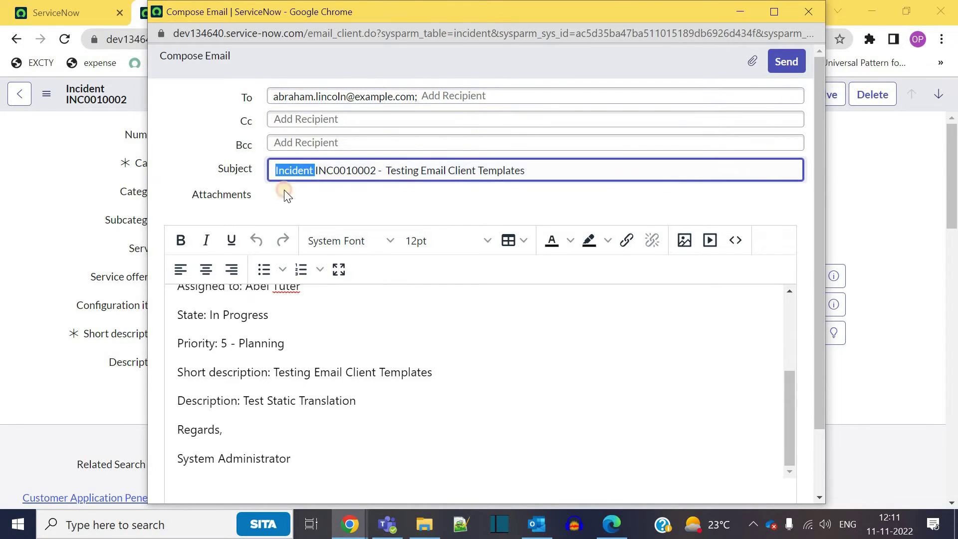
left_click(198, 353)
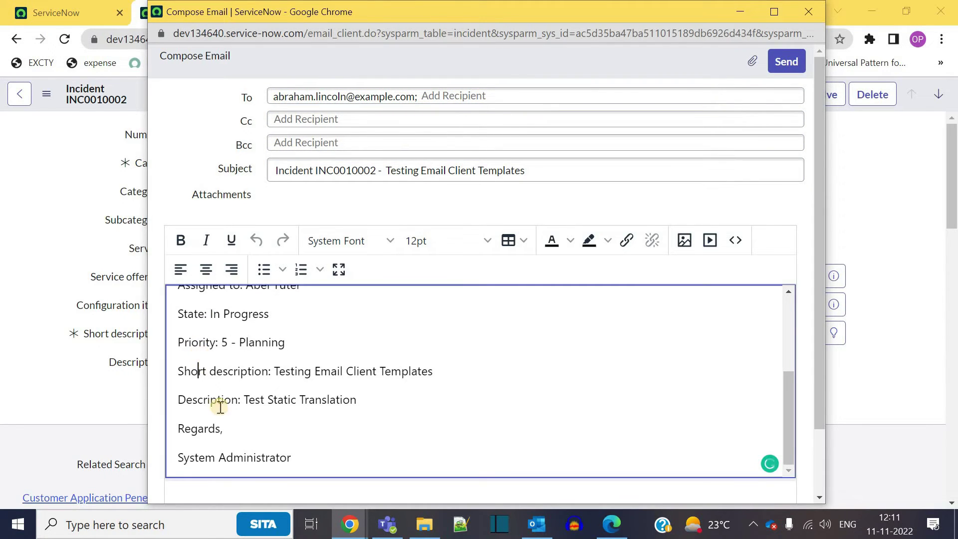
scroll(229, 413, "up", 3)
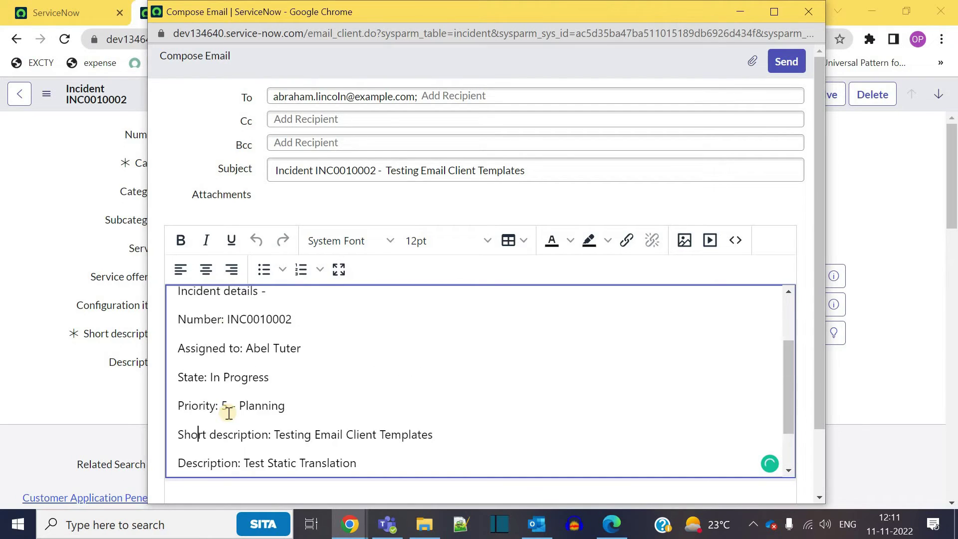
left_click(28, 220)
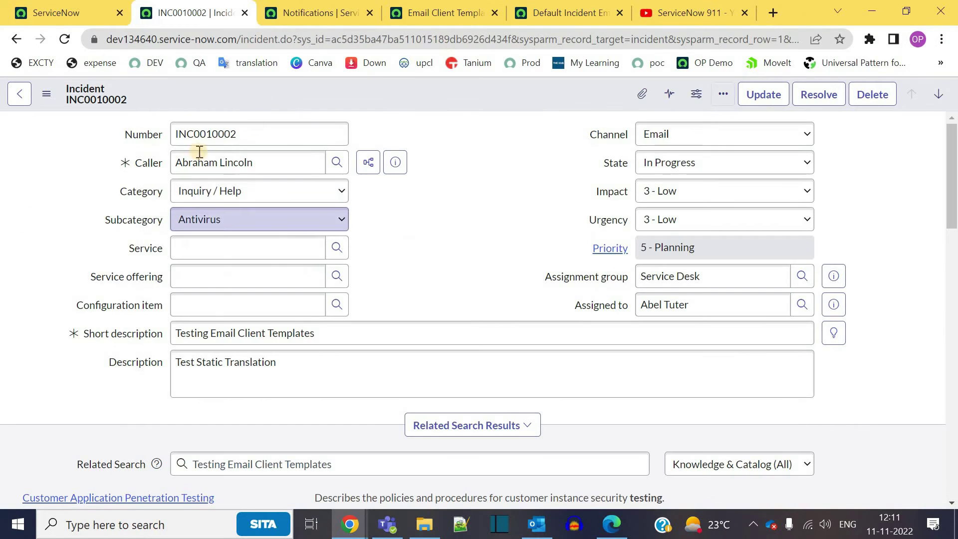
- Open incident INC0009009 from the incident list
left_click(438, 16)
left_click(182, 13)
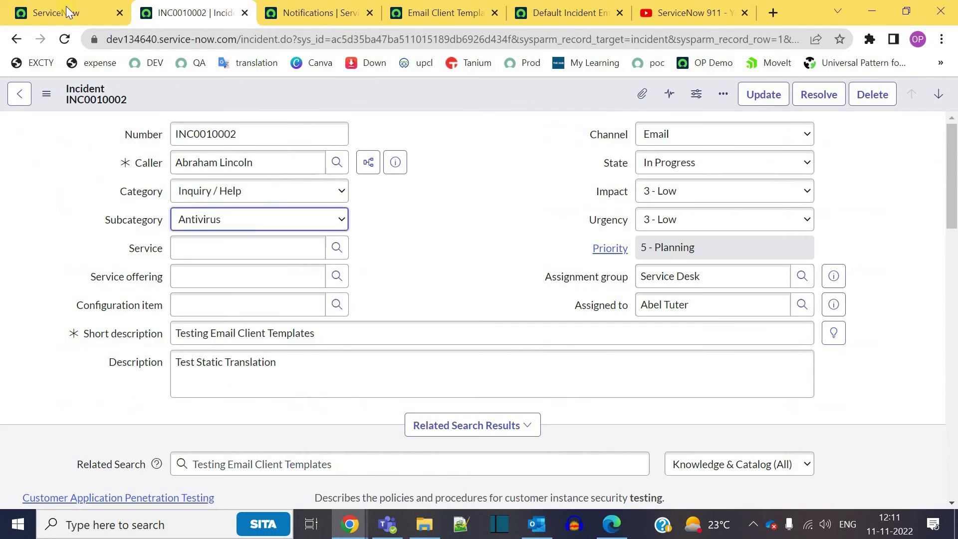
left_click(77, 19)
key("ctrl+Tab")
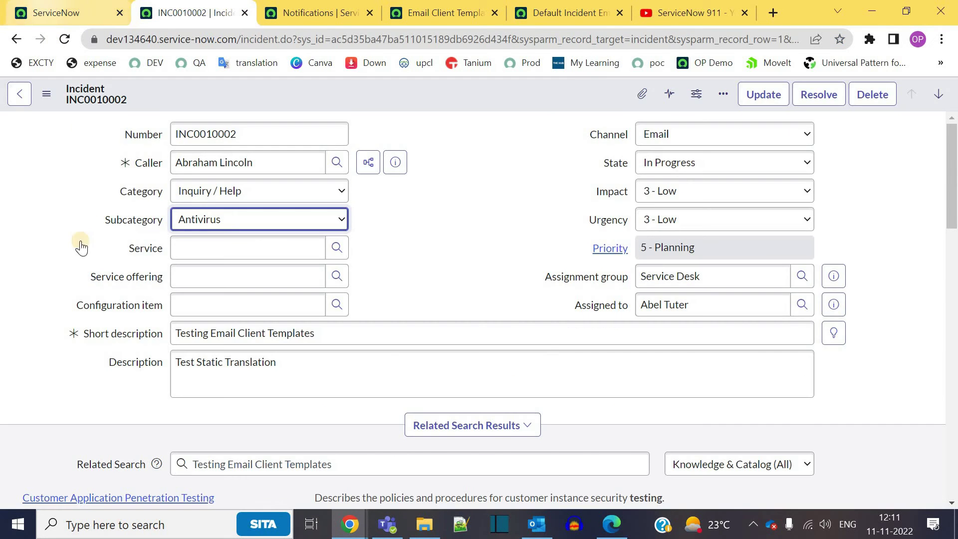
key("ctrl+shift+Tab")
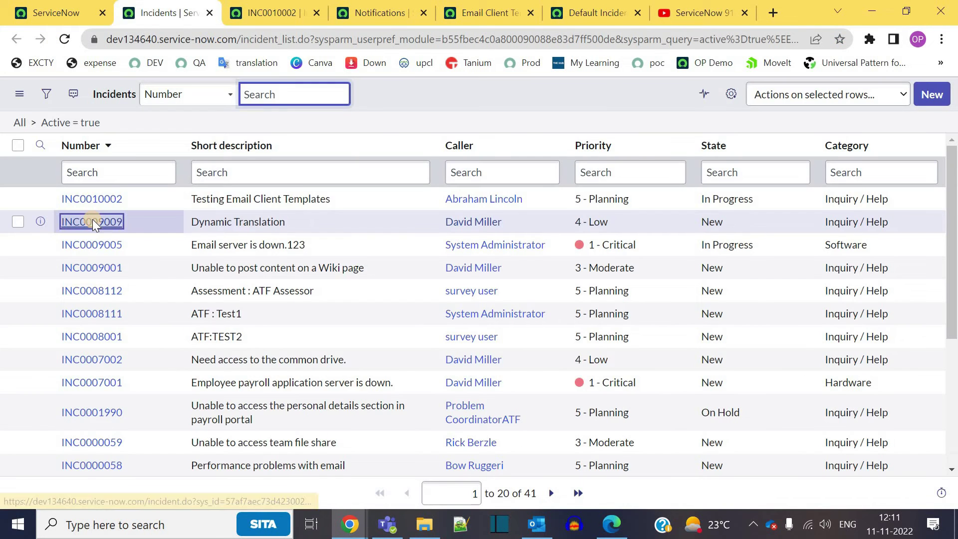
left_click(91, 219)
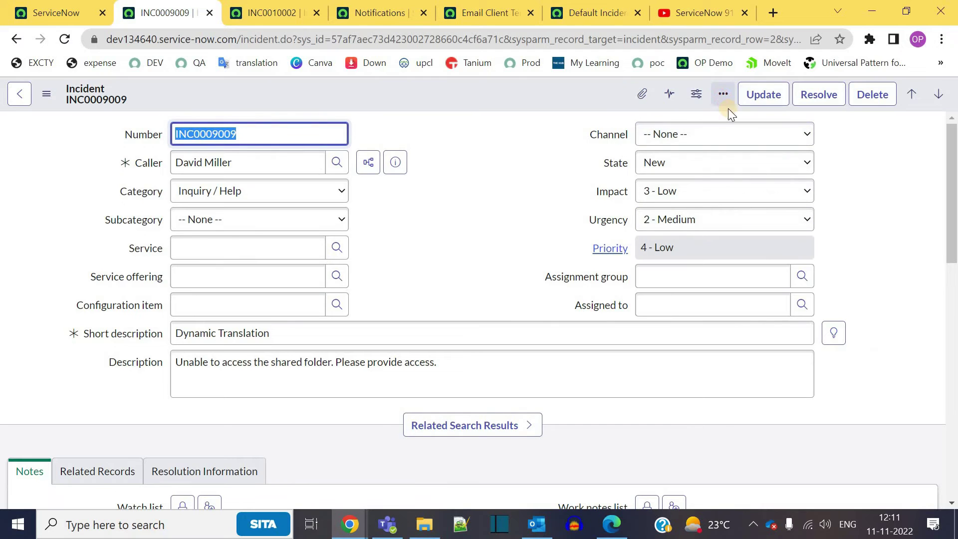
- Compose an email for INC0009009 and confirm subject 'INC0009009 - Dynamic Translation' with empty body
left_click(722, 95)
left_click(685, 136)
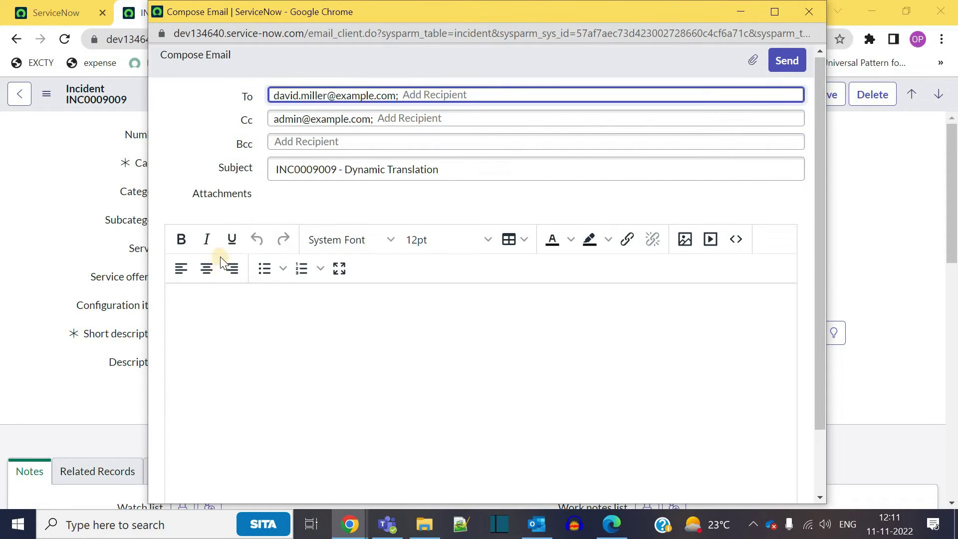
scroll(220, 254, "down", 2)
left_click(220, 255)
scroll(319, 335, "up", 2)
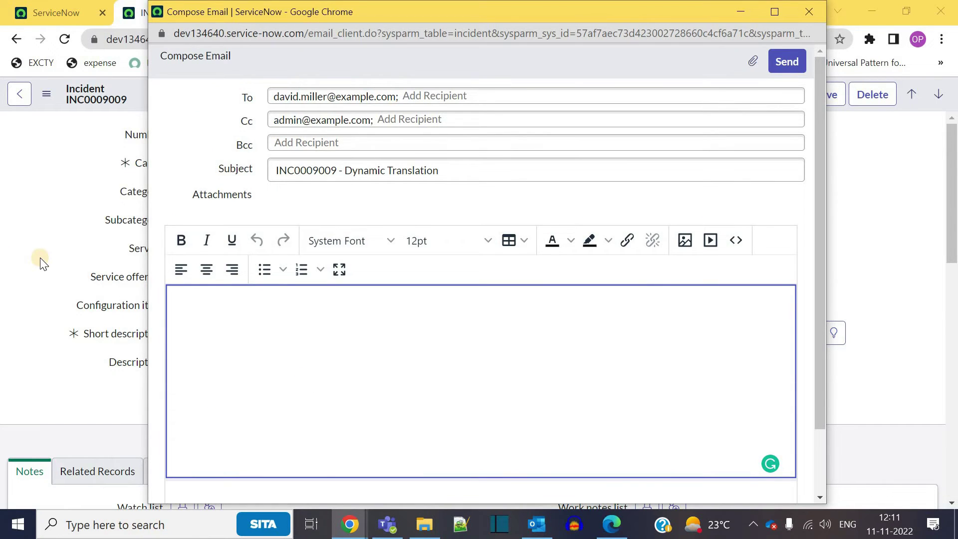
- Replace INC0009009's short description 'Dynamic Translation' with 'Testing Email Client Templates' copied from INC0010002
left_click(44, 259)
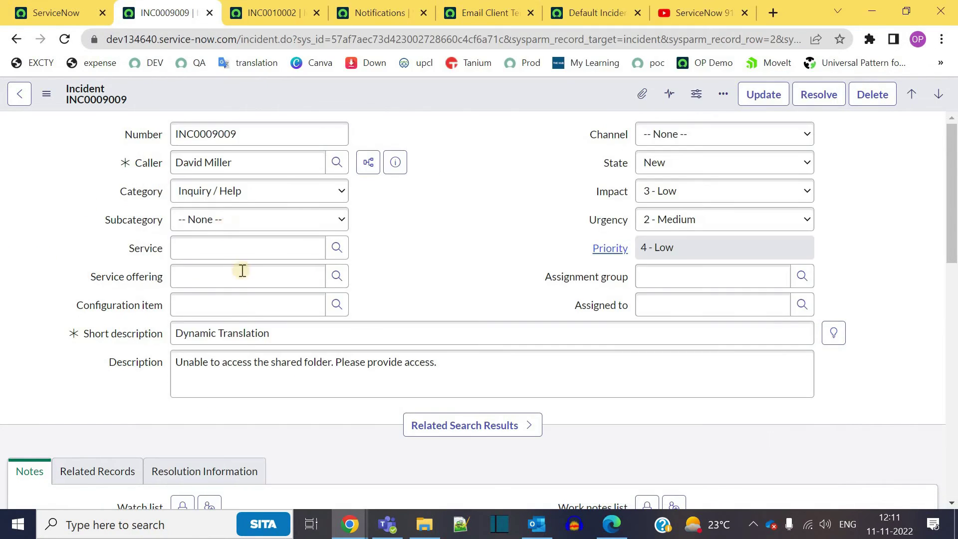
left_click(227, 335)
triple_click(226, 337)
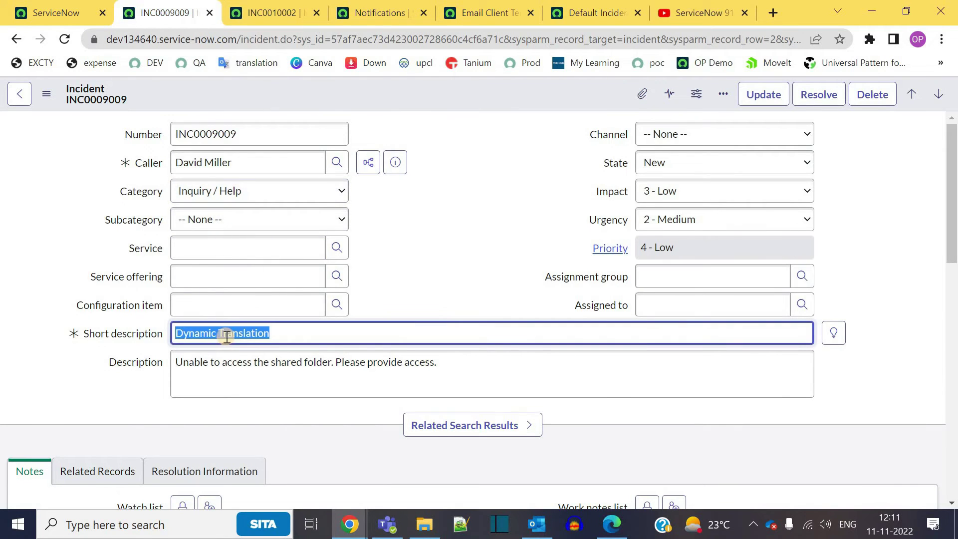
left_click(288, 10)
triple_click(287, 332)
key("ctrl+c")
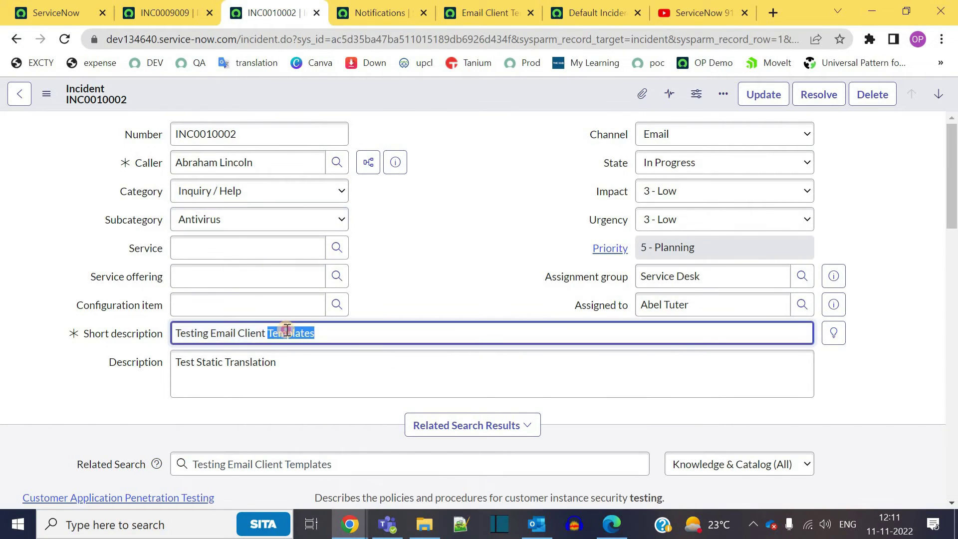
left_click(167, 12)
key("ctrl+v")
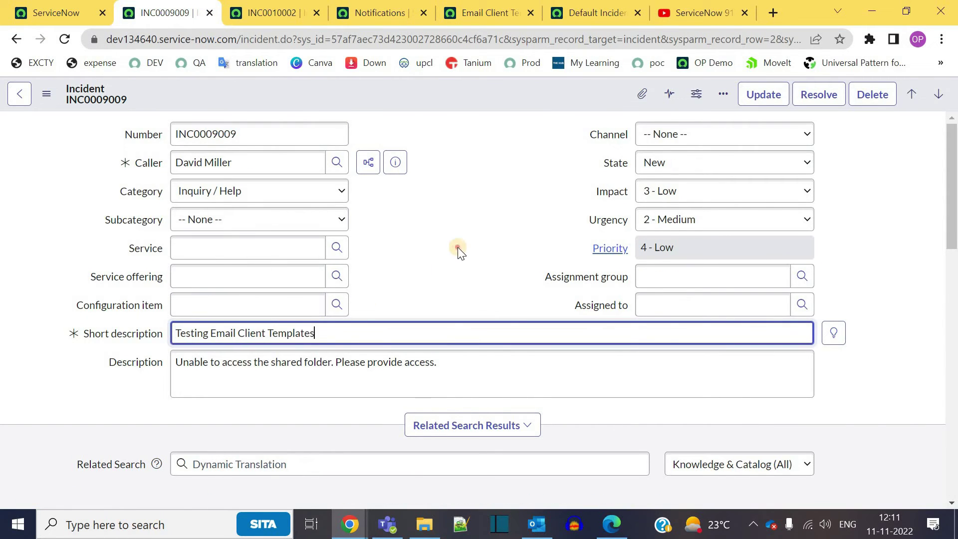
left_click(457, 248)
- Compose an email for INC0009009 to confirm the template now prefills it, then return to the incident
left_click(724, 96)
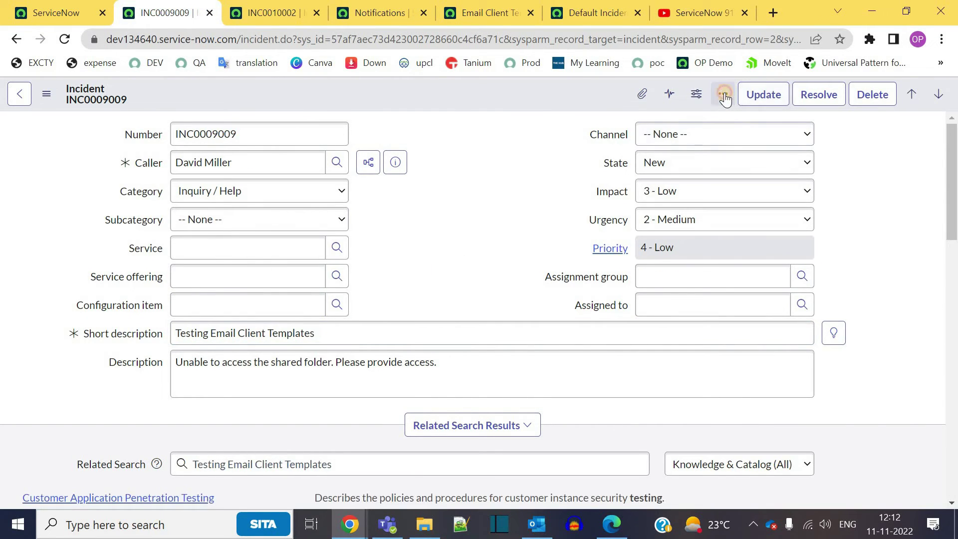
left_click(679, 130)
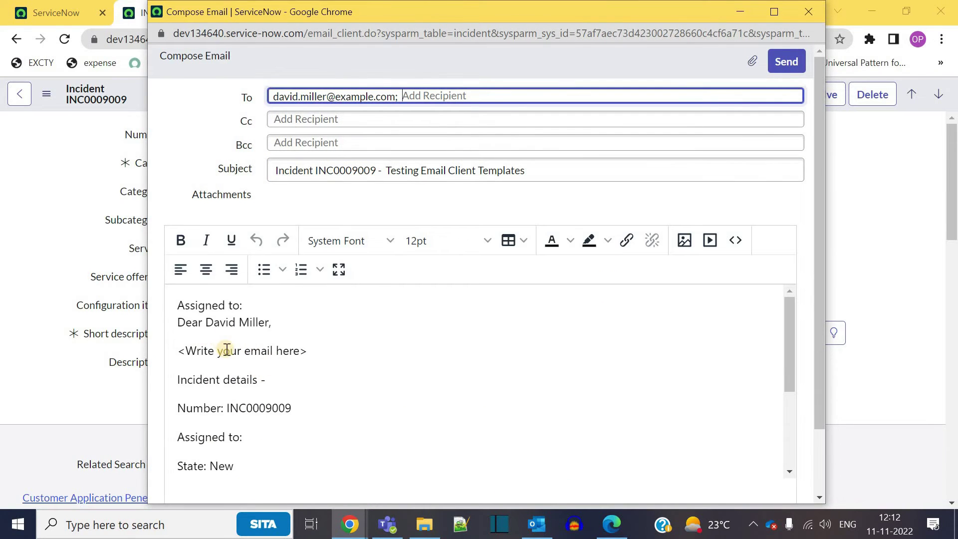
scroll(230, 353, "down", 3)
scroll(259, 374, "up", 3)
left_click(92, 225)
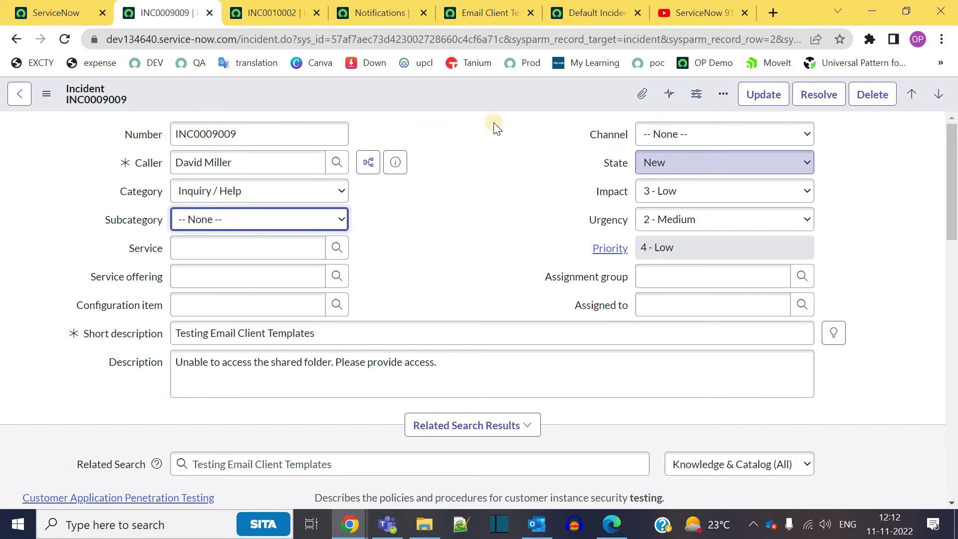
- Review the Default Incident Email Template record's condition again
left_click(486, 10)
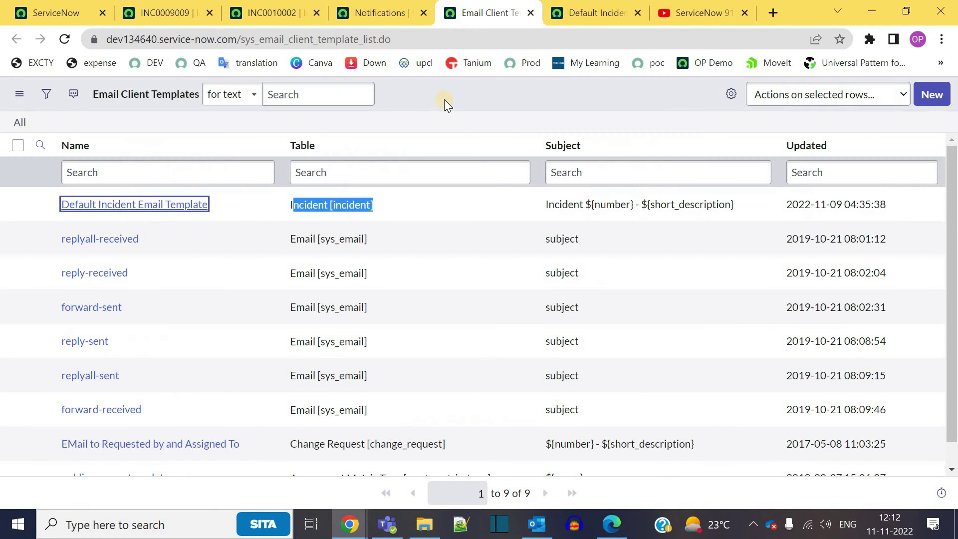
left_click(265, 7)
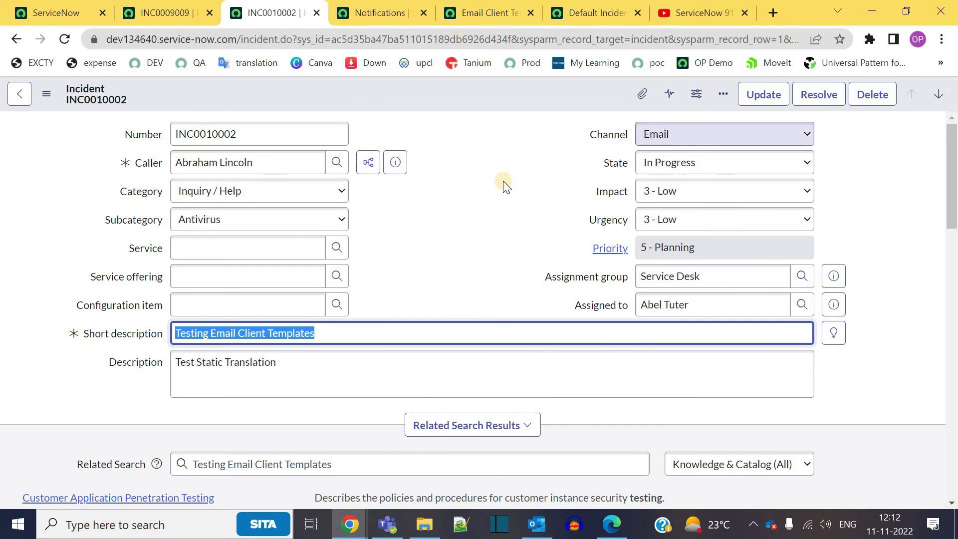
left_click(598, 10)
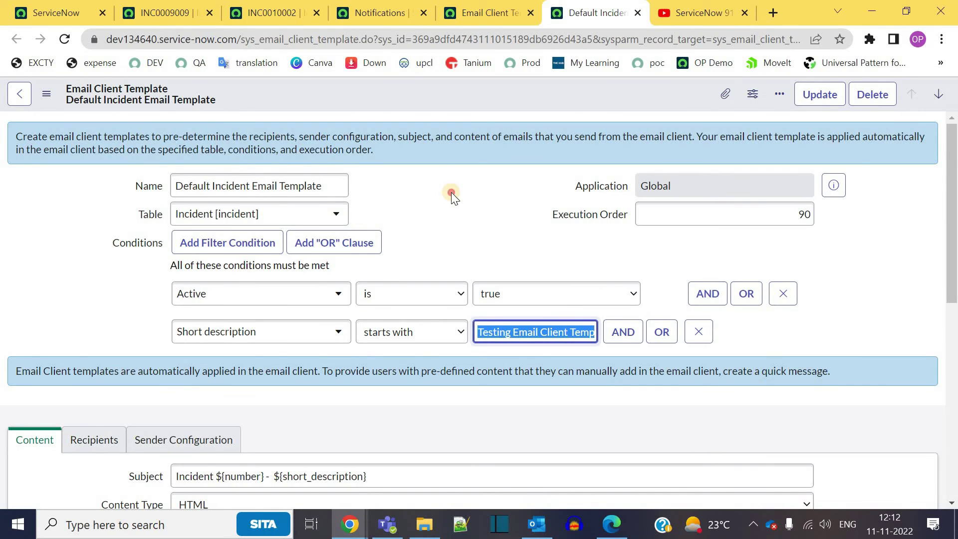
left_click(450, 192)
- Send the templated email 'Incident INC0010002 - Testing Email Client Templates' from INC0010002
left_click(292, 4)
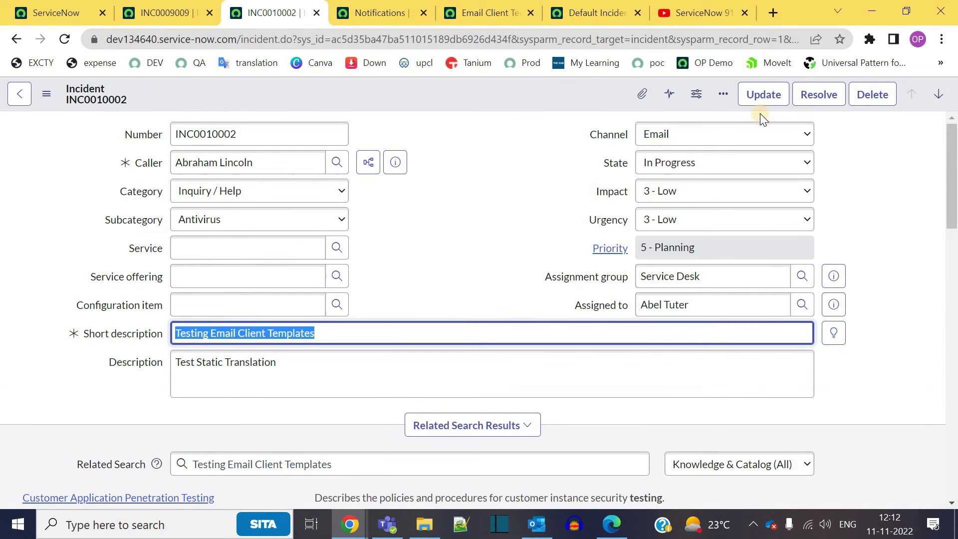
left_click(722, 94)
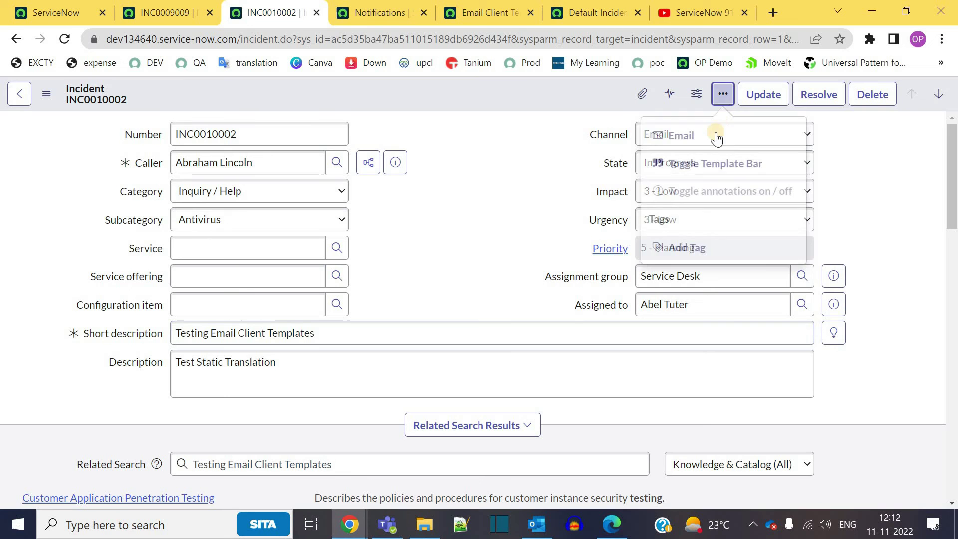
left_click(681, 135)
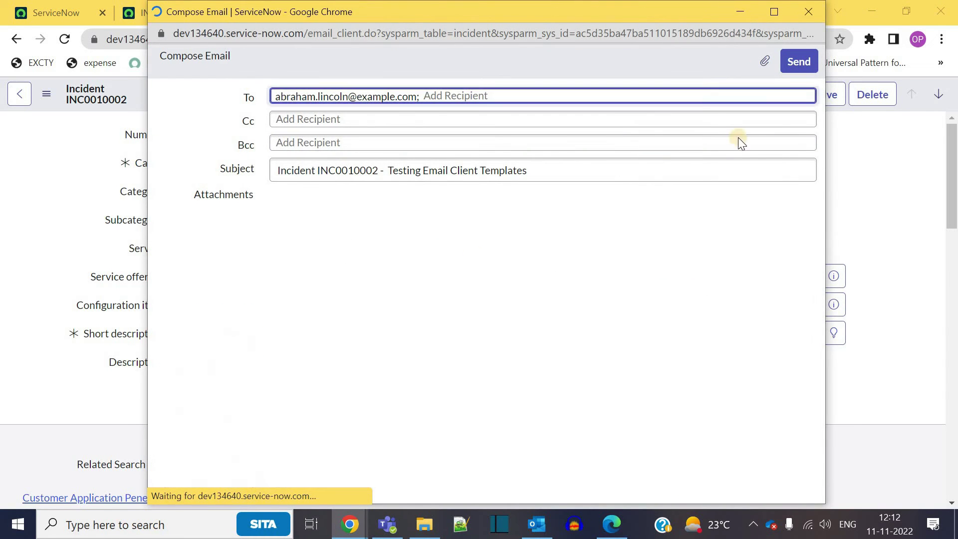
left_click(794, 62)
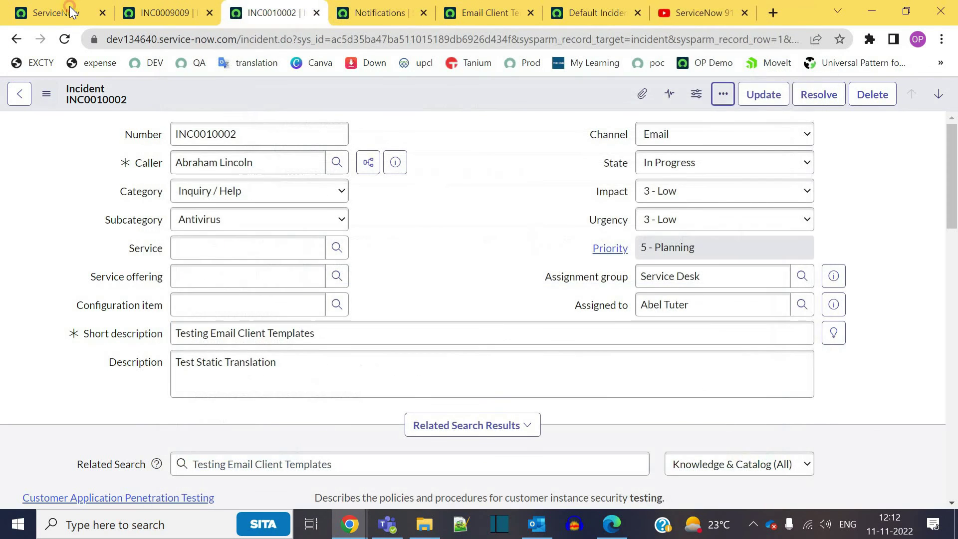
- Filter the ServiceNow navigator for 'emails' and open the System Logs > Emails list
left_click(70, 7)
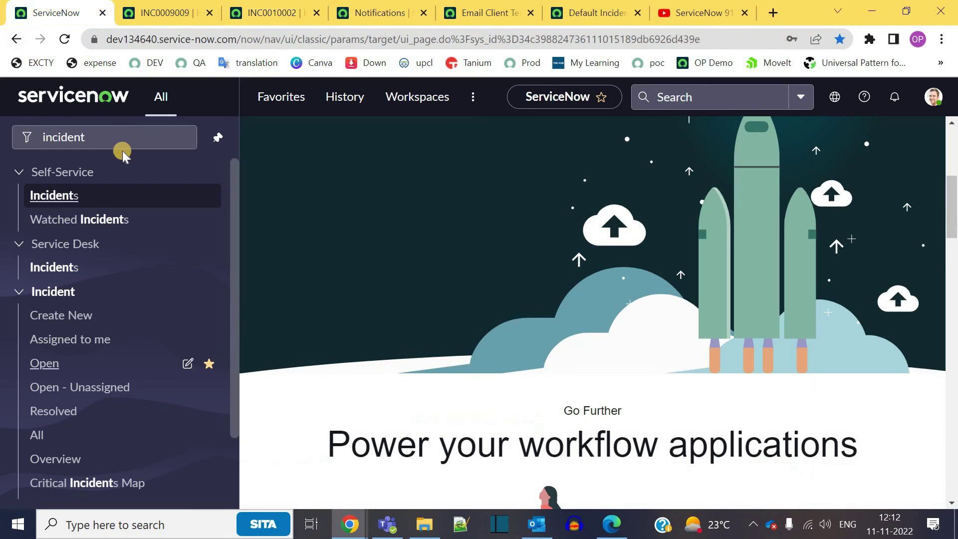
left_click(124, 139)
key("ctrl+a")
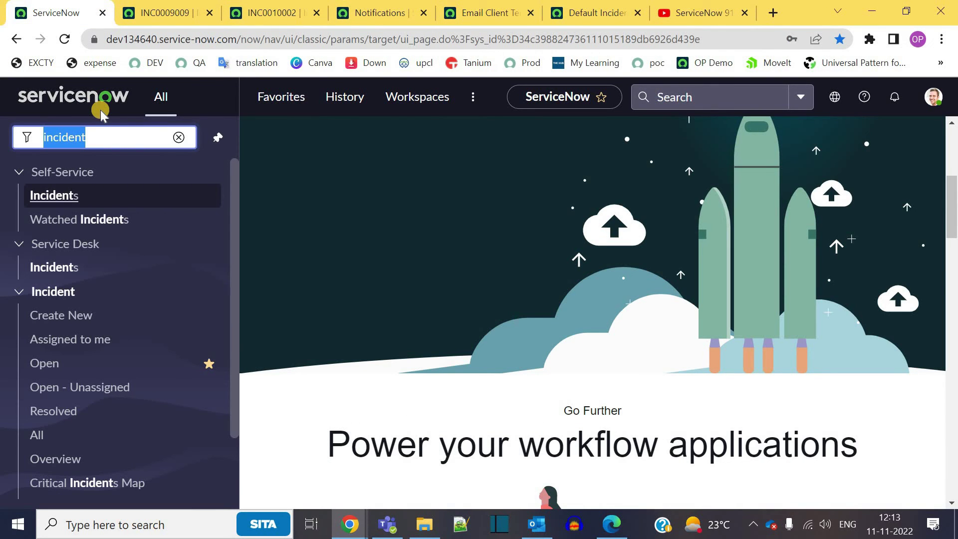
type("emails")
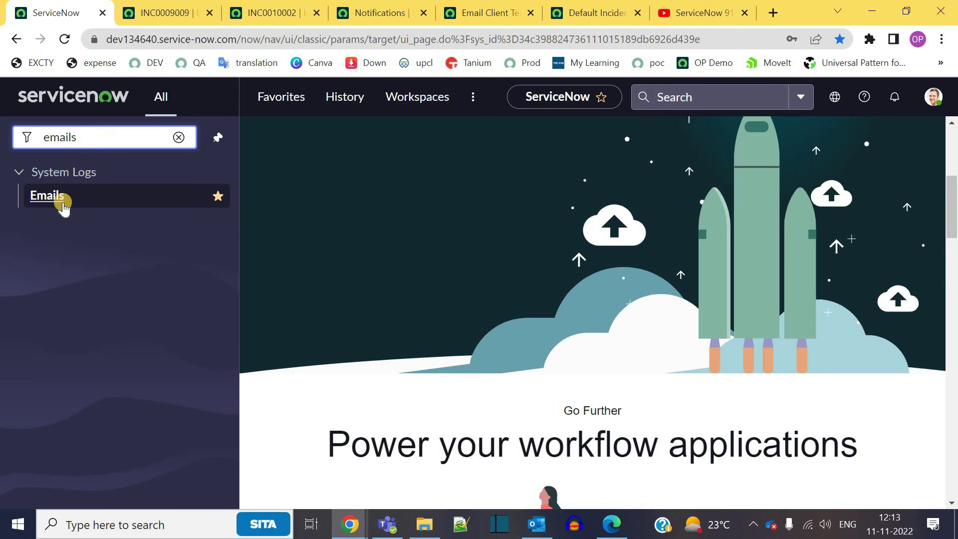
left_click(60, 195)
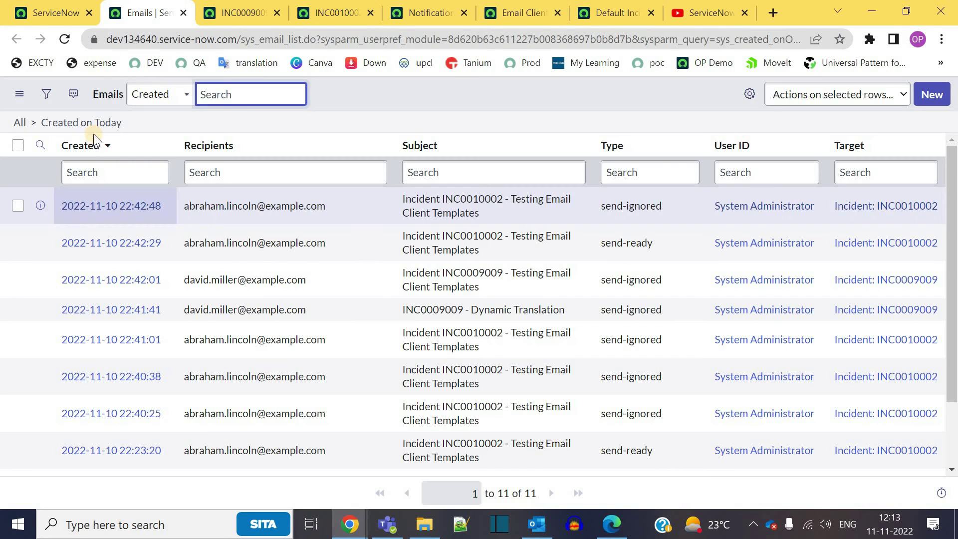
- Preview the newest INC0010002 email's templated subject and body, then move to the YouTube channel tab
left_click(96, 206)
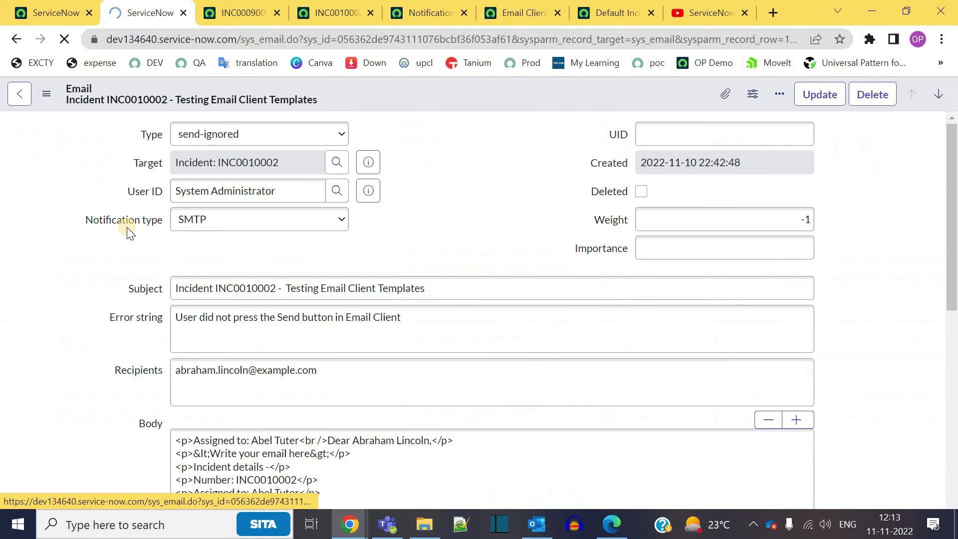
scroll(395, 309, "down", 15)
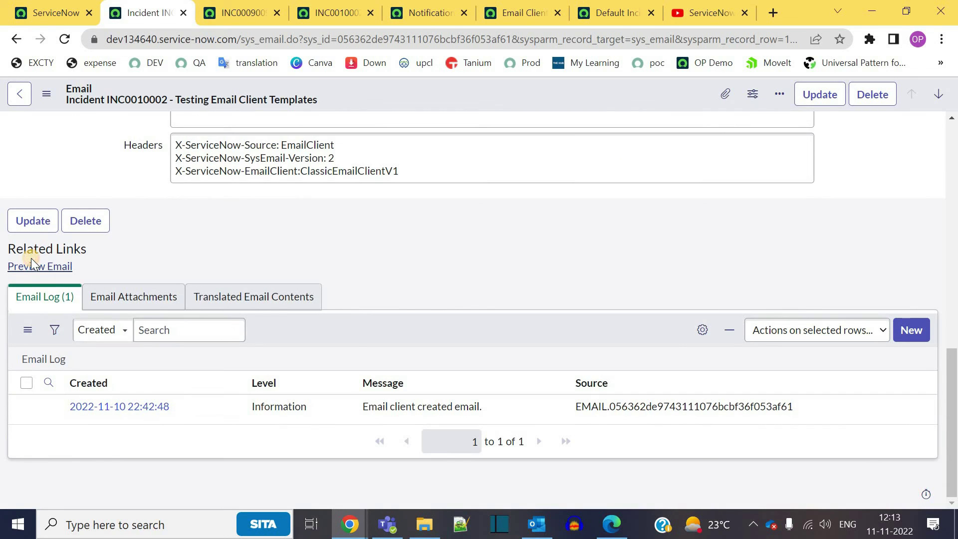
left_click(34, 268)
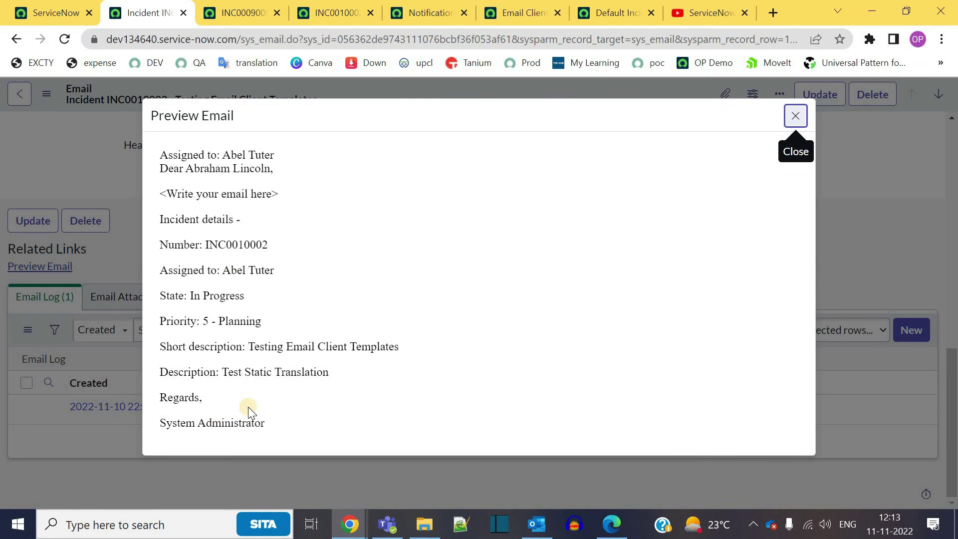
left_click_drag(160, 152, 279, 468)
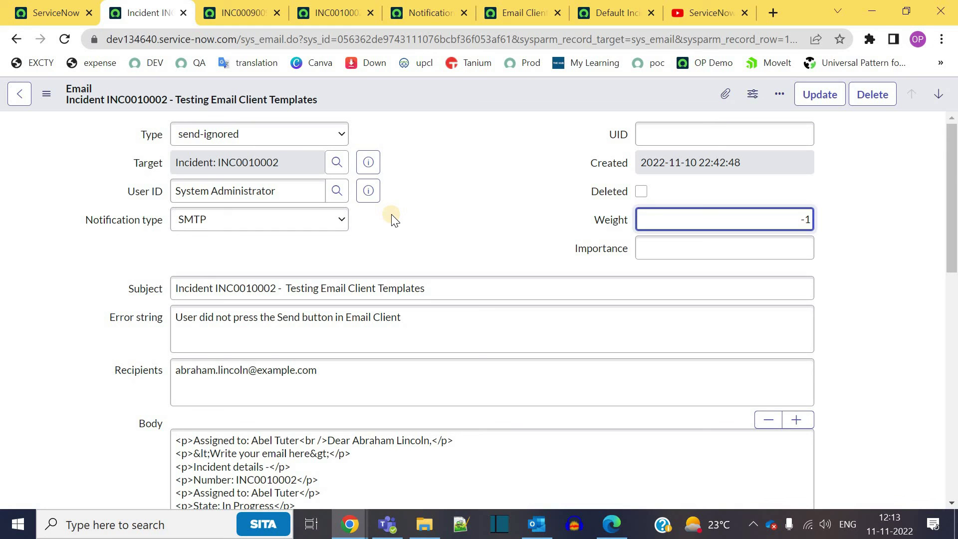
left_click(701, 11)
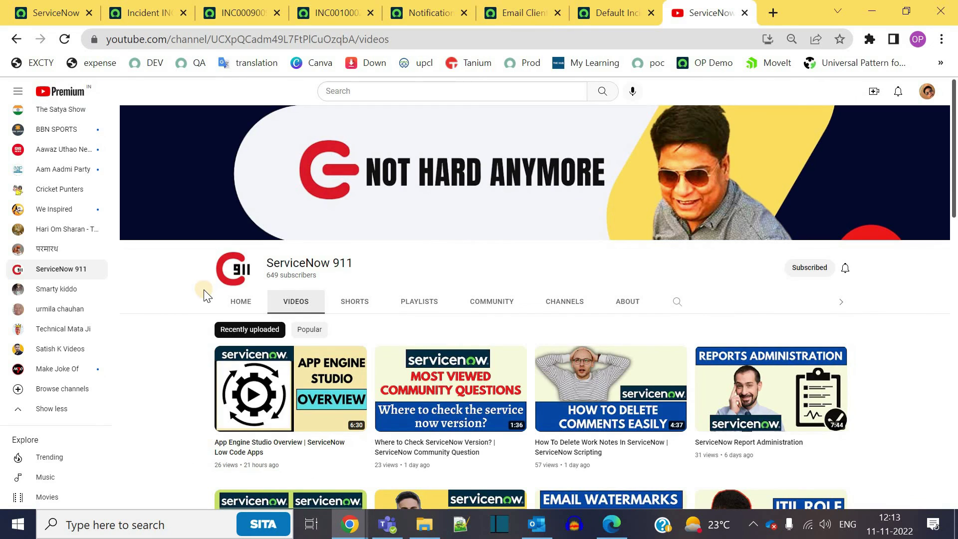